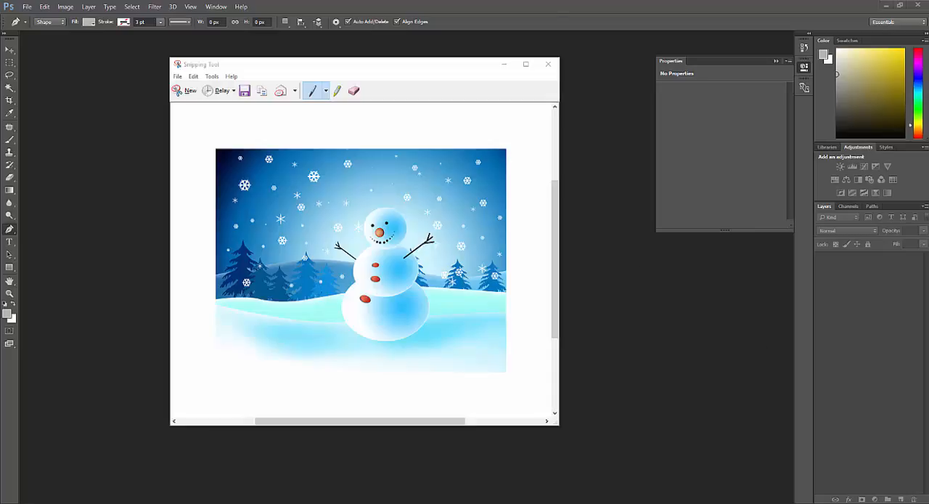
- Create a new 1280 × 1050 pixel document named "Winter Scene_" followed by the author's name
click(650, 414)
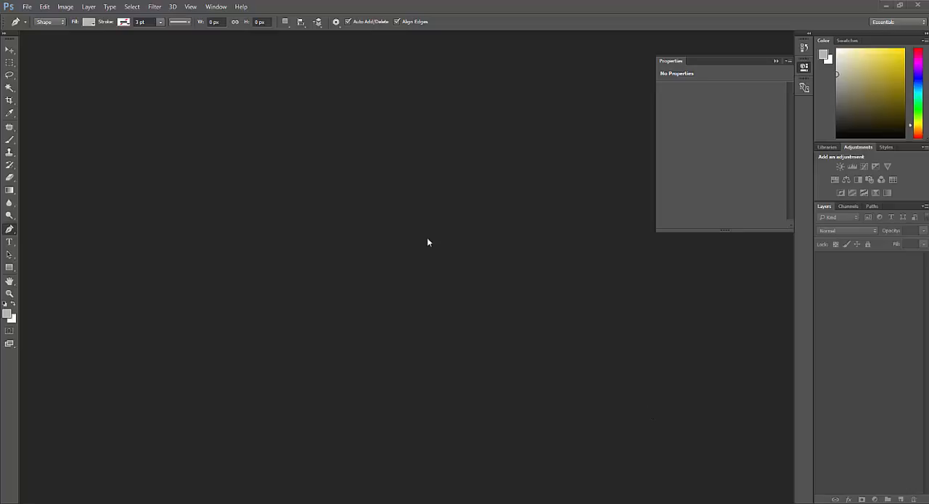
click(26, 7)
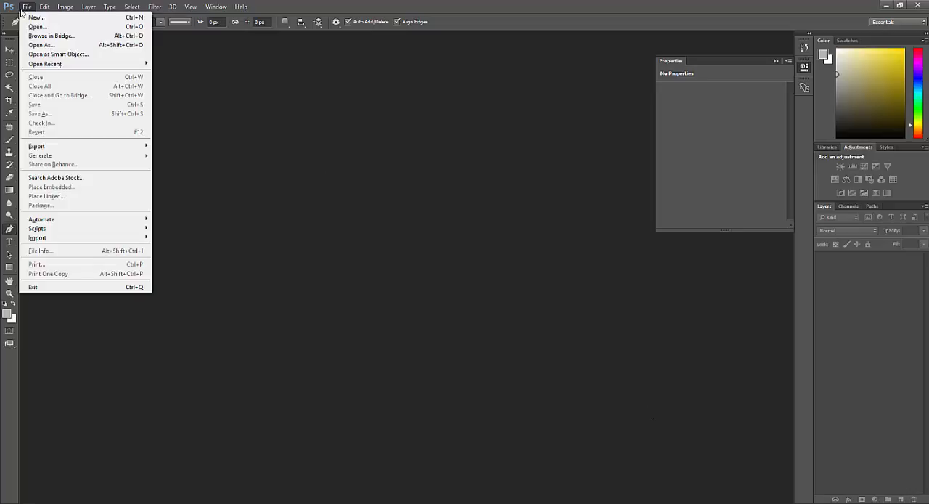
click(26, 15)
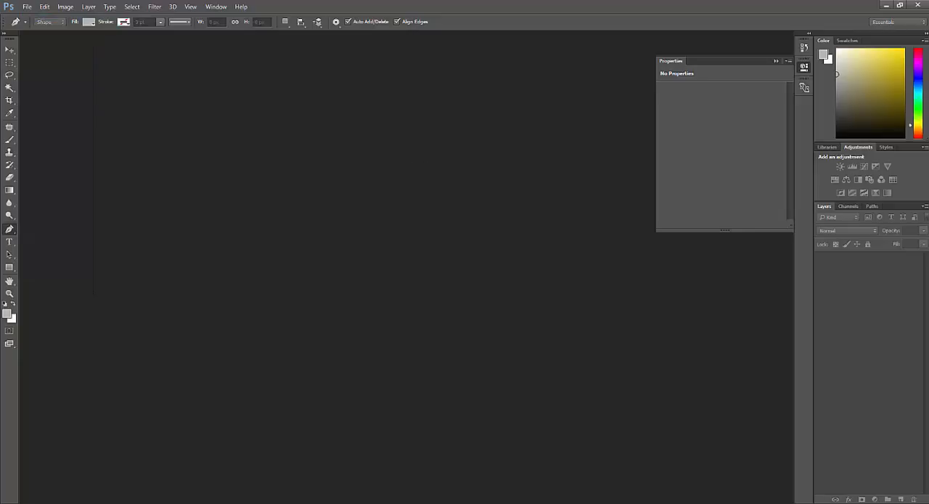
text(Winter Scene_jeames)
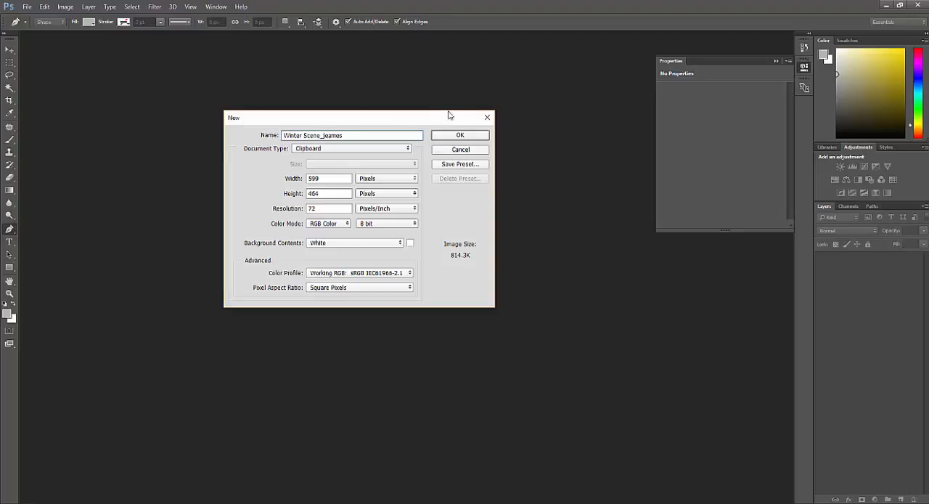
drag(338, 181, 269, 179)
text(1280)
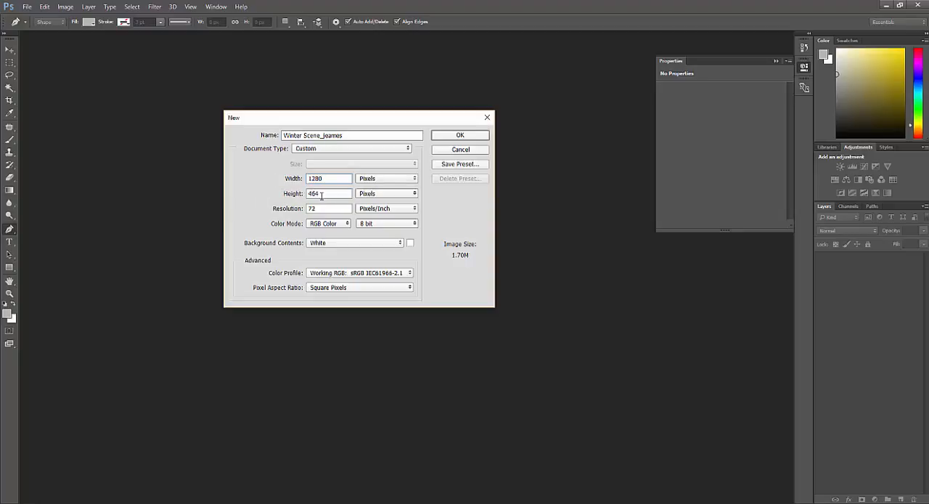
drag(336, 194, 292, 194)
text(1050)
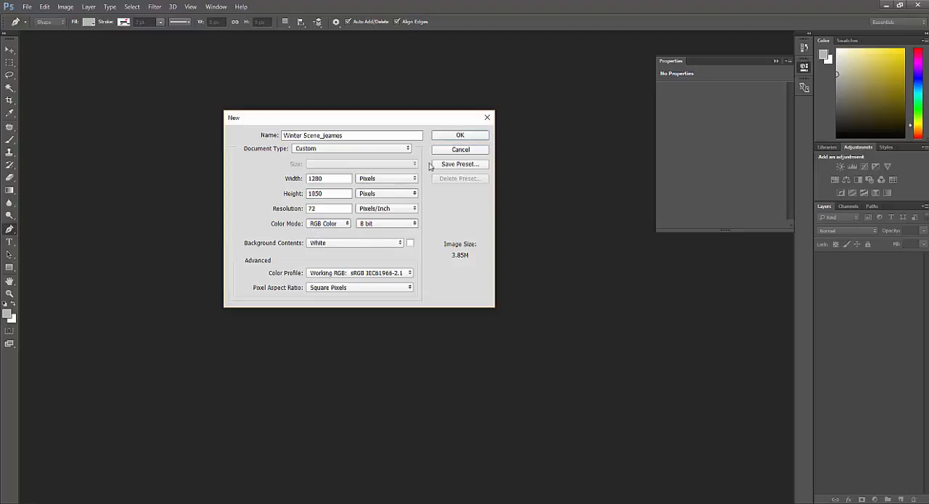
click(455, 136)
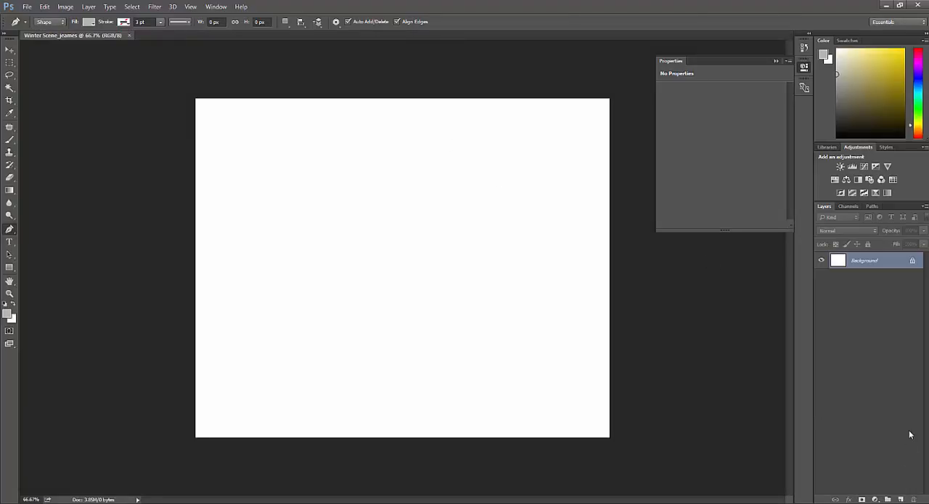
- Add a new layer above the background and name it sky
click(901, 500)
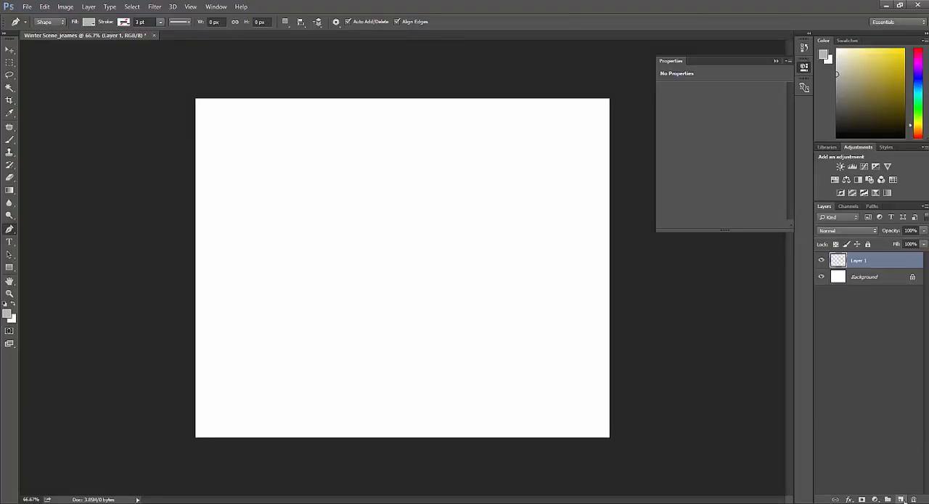
double_click(861, 261)
text(sky)
key(Return)
click(10, 267)
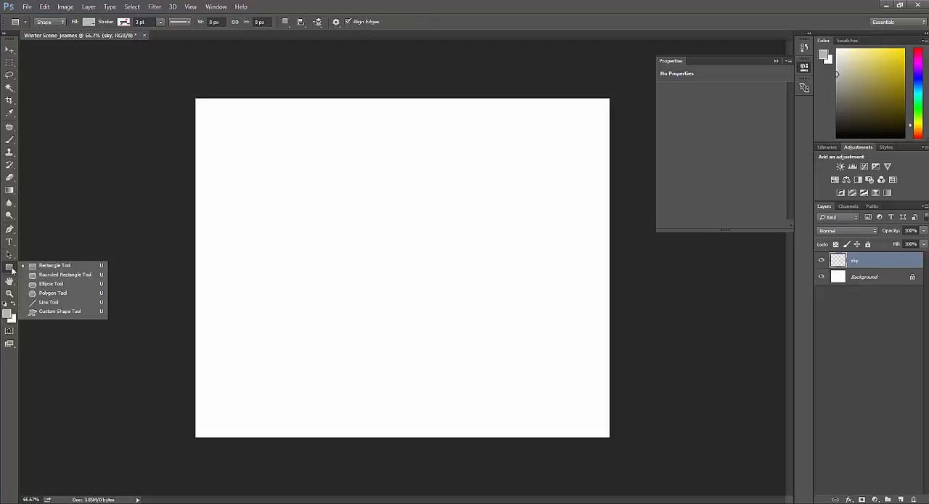
click(42, 283)
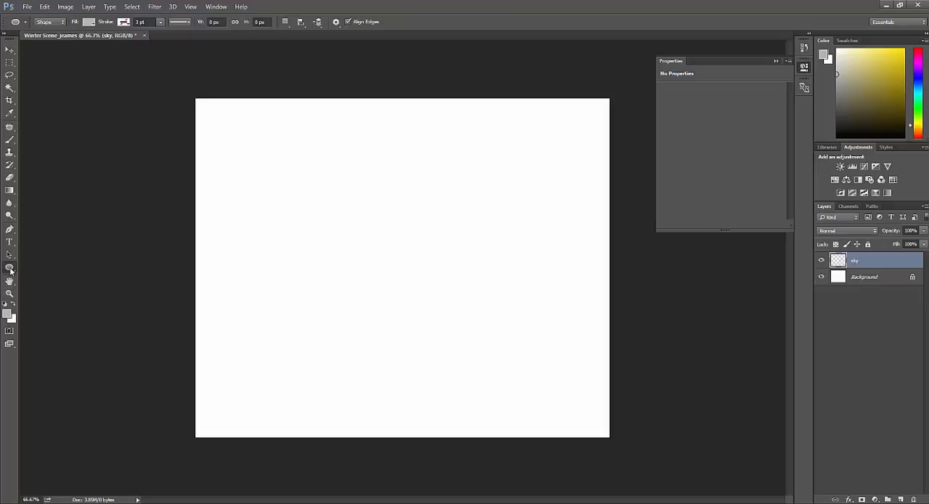
click(10, 270)
click(55, 291)
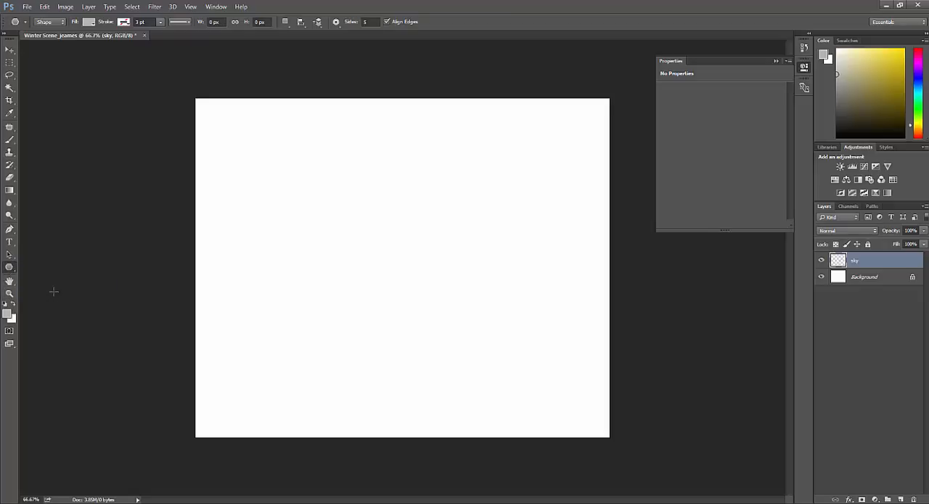
- Draw a rectangle shape of about 1293 × 1060 px on the sky layer, covering the whole canvas
click(11, 269)
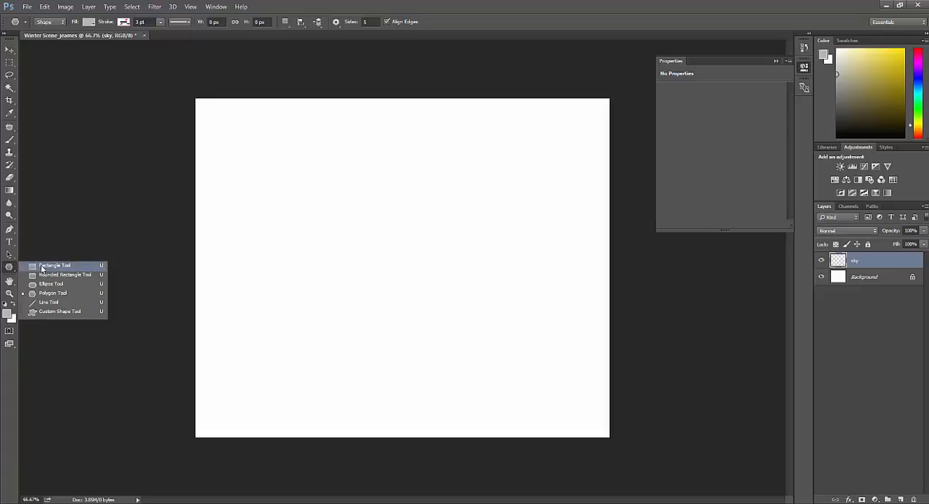
click(44, 265)
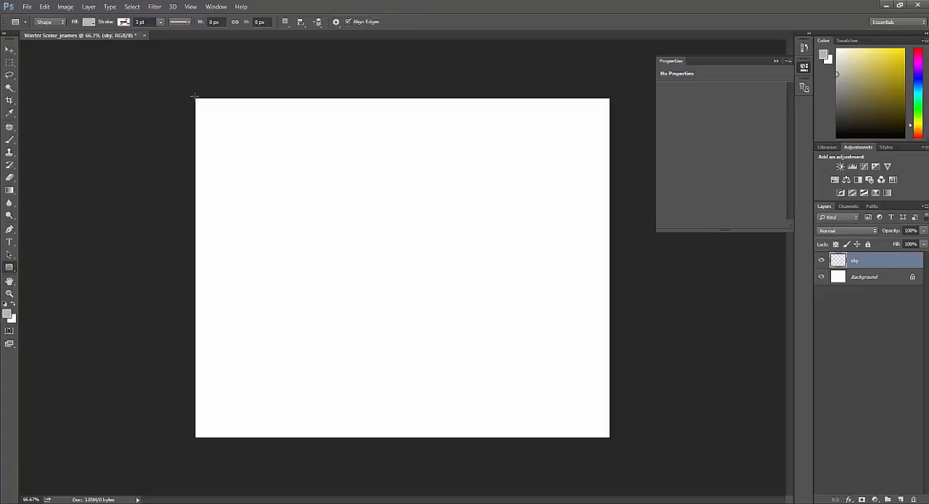
drag(192, 95, 610, 437)
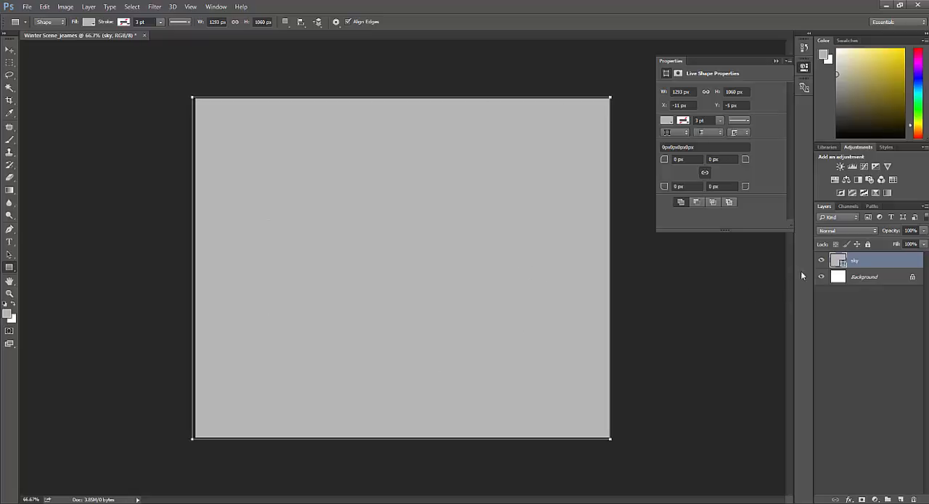
- Enable a Gradient Overlay in the sky layer's layer style and open its settings
double_click(870, 261)
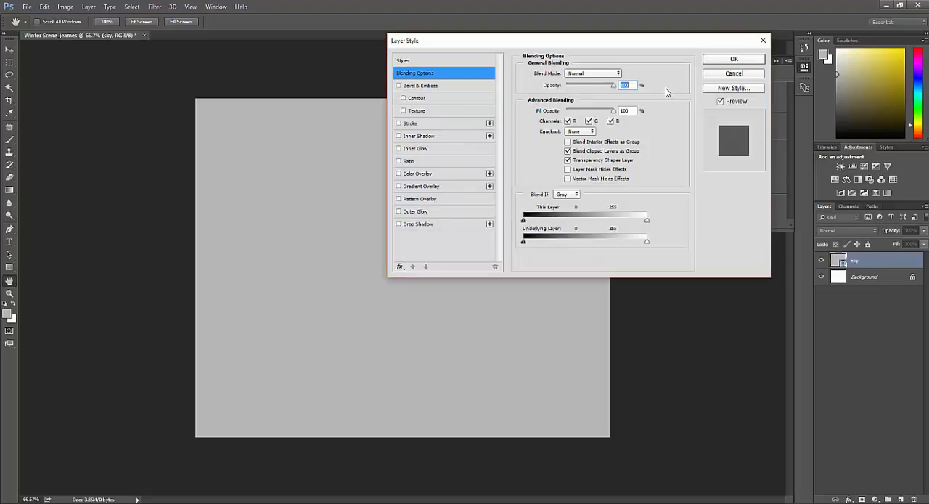
drag(602, 44, 485, 78)
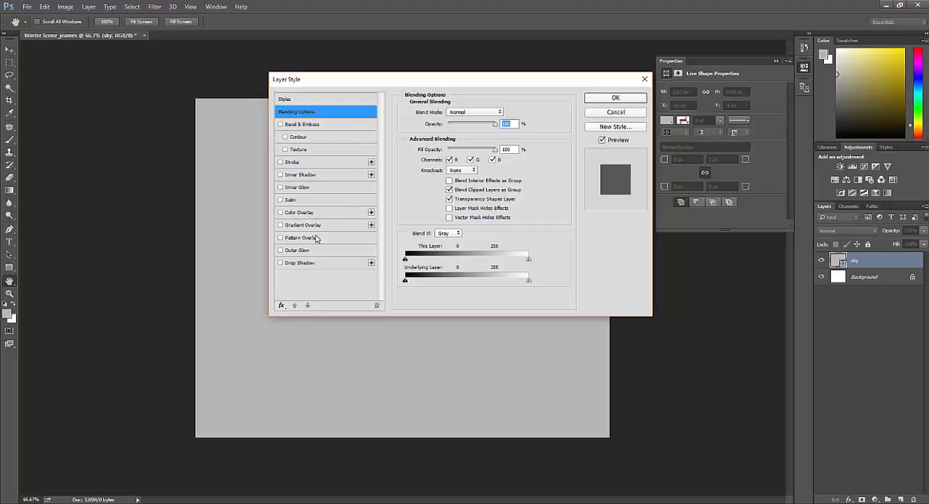
click(281, 225)
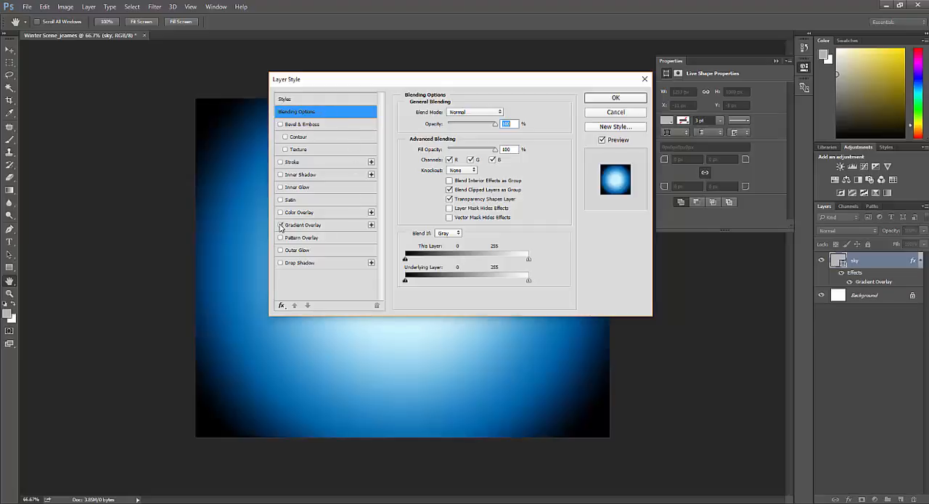
click(305, 227)
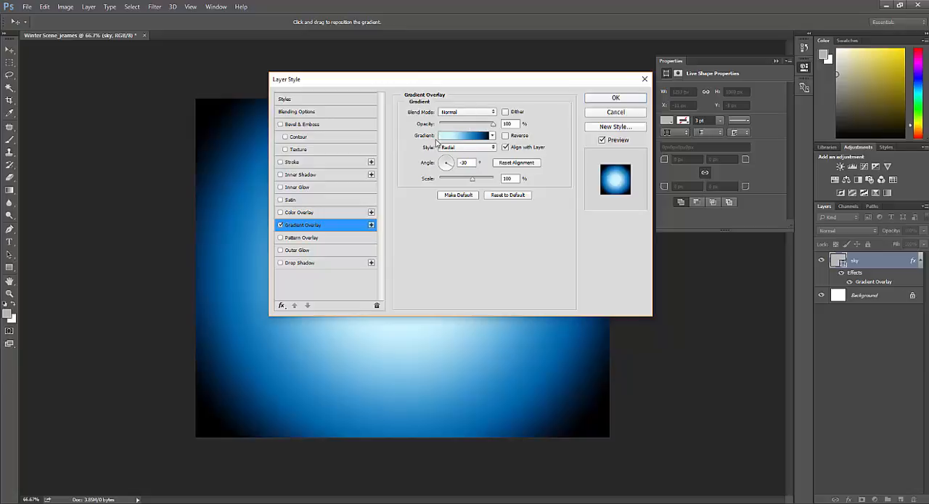
click(456, 149)
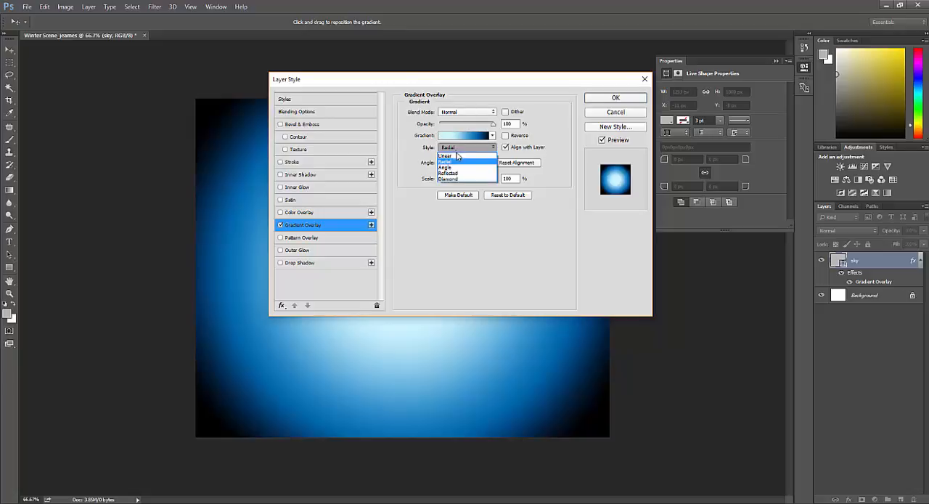
click(603, 233)
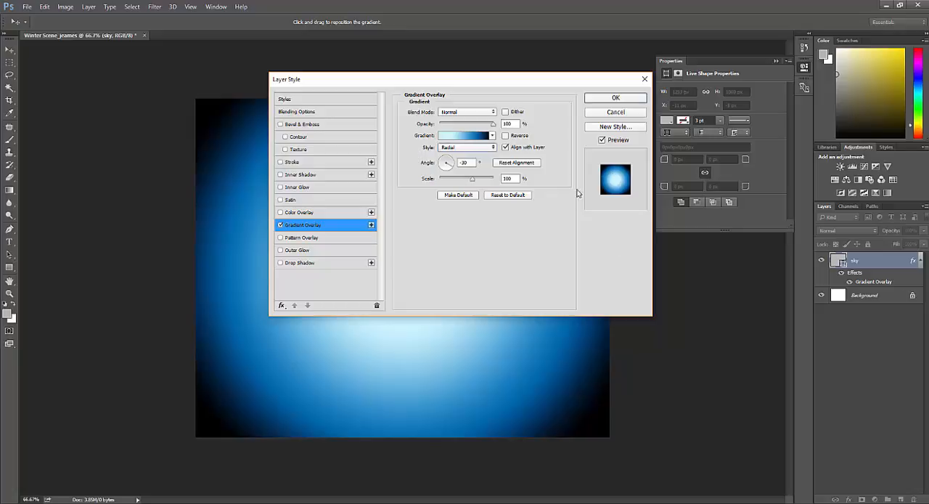
click(450, 139)
click(453, 140)
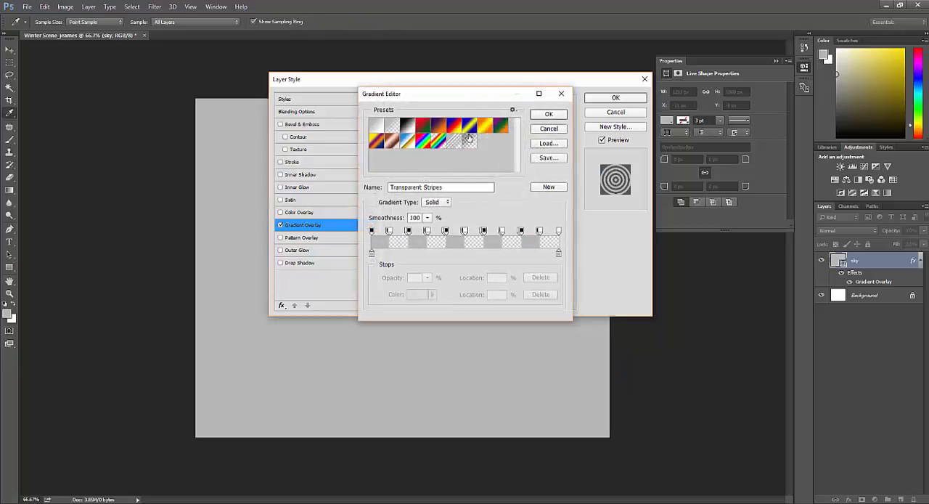
click(549, 129)
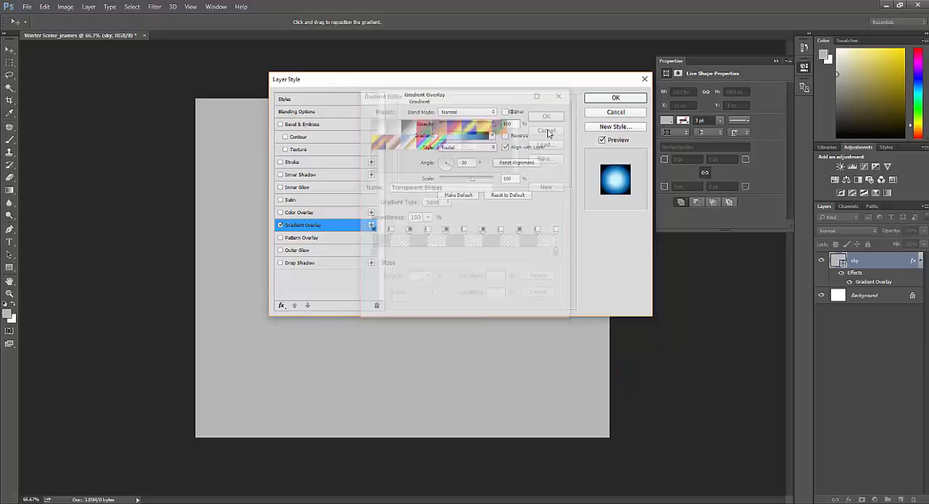
- Move the overlay gradient's light blue colour stop to 24% and accept its colour of RGB 205, 245, 255
click(447, 139)
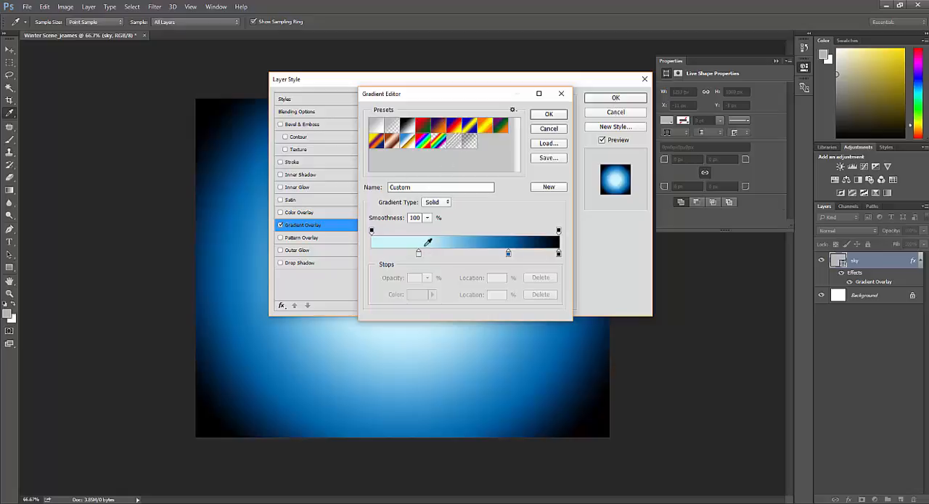
drag(418, 254, 417, 257)
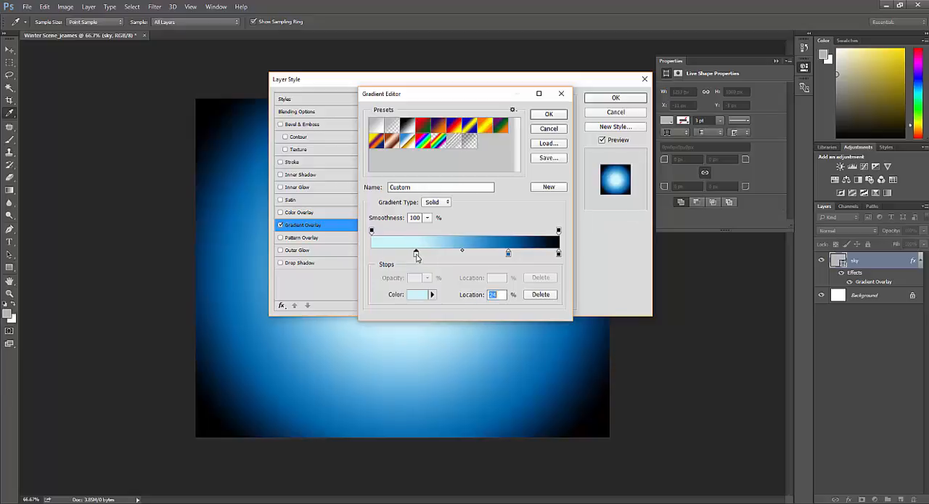
double_click(417, 256)
drag(928, 114, 144, 178)
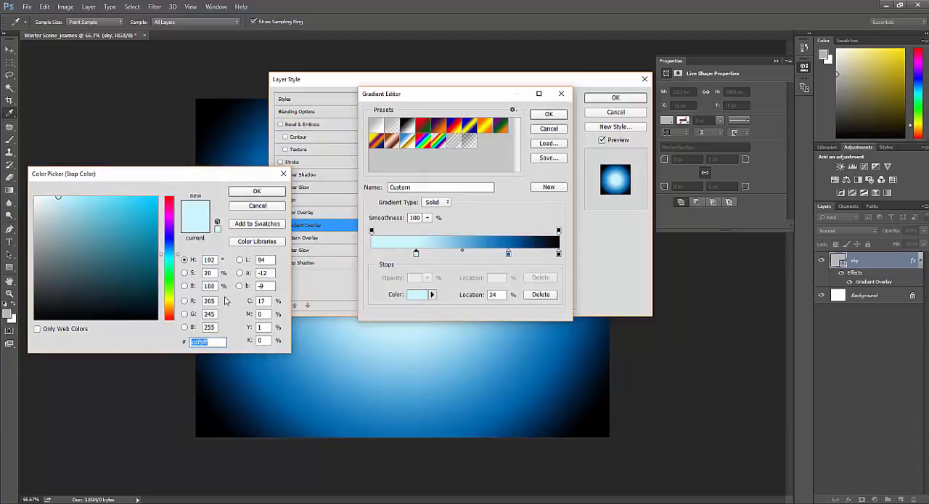
click(218, 342)
drag(217, 342, 188, 341)
click(274, 192)
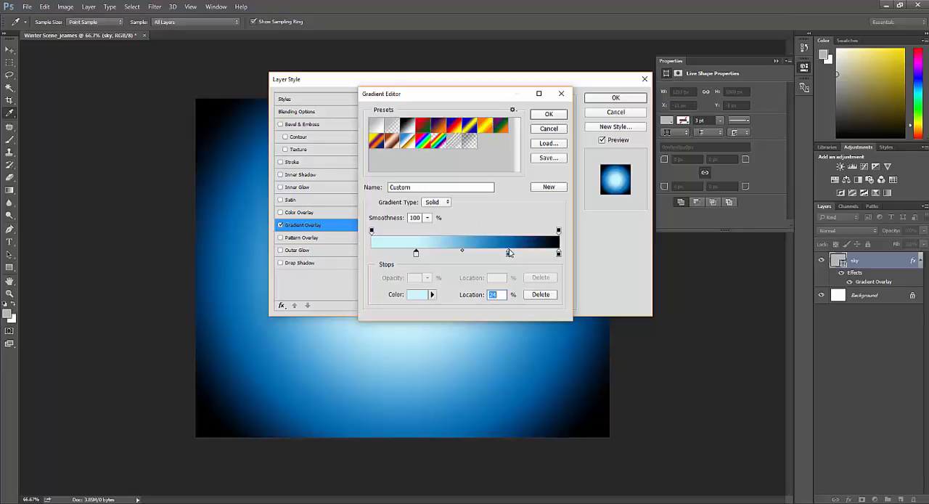
- Accept RGB 0, 103, 169 for the darker blue stop at 73%, and apply the gradient overlay to the sky layer
click(509, 254)
double_click(508, 254)
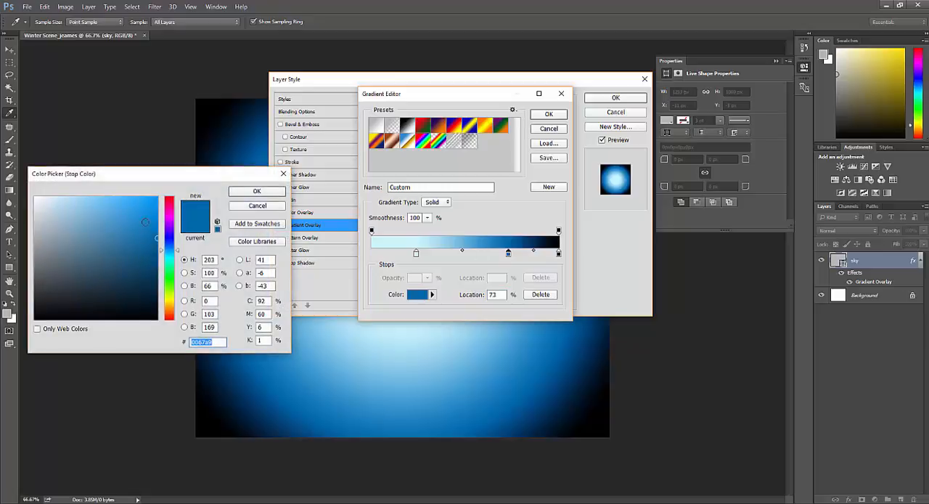
click(217, 340)
click(257, 191)
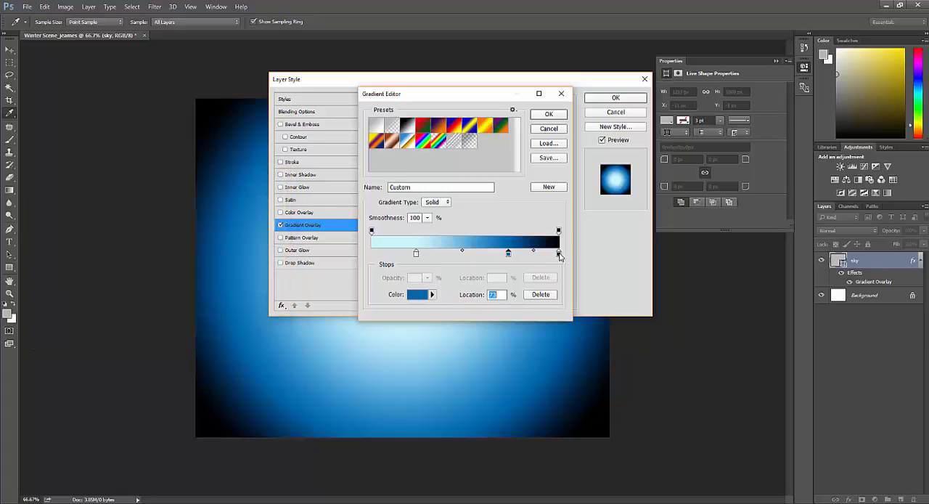
click(549, 114)
click(616, 97)
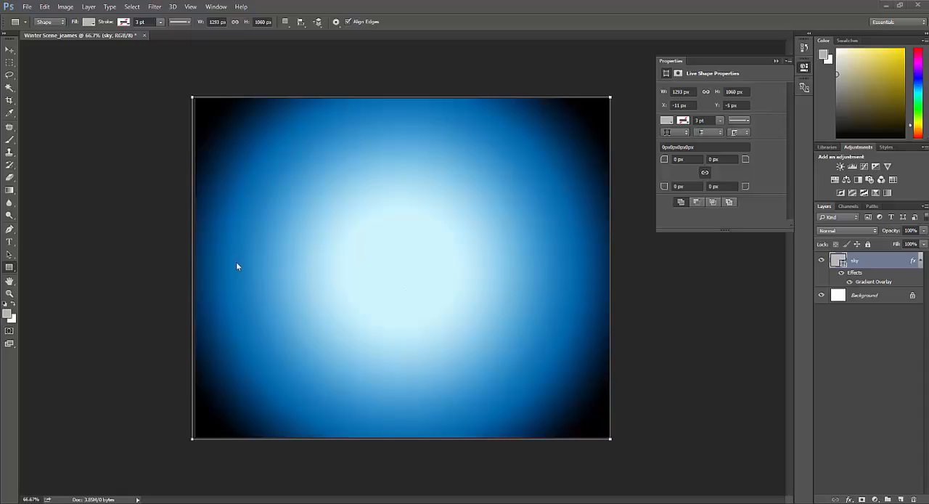
- Using the Pen tool in Shape mode, draw a wavy hill crest about 1481 px wide across the canvas, extending past both sides
click(9, 230)
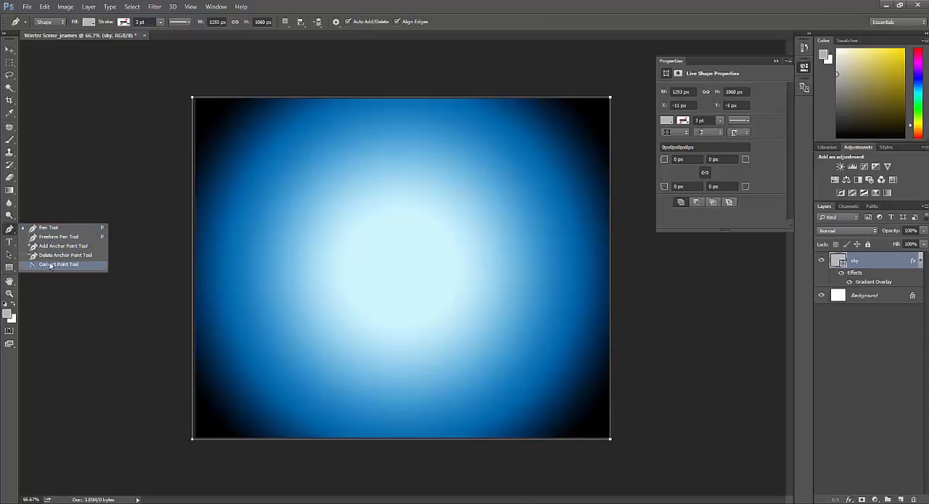
click(9, 230)
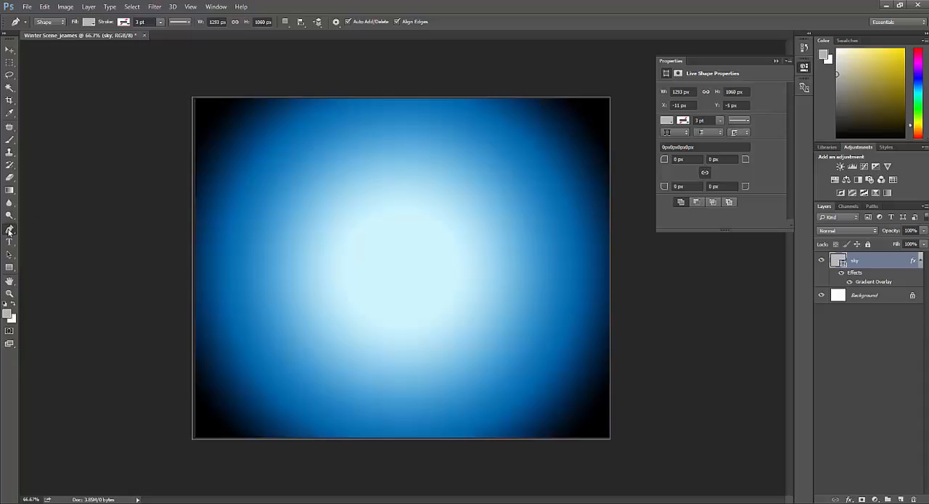
click(53, 22)
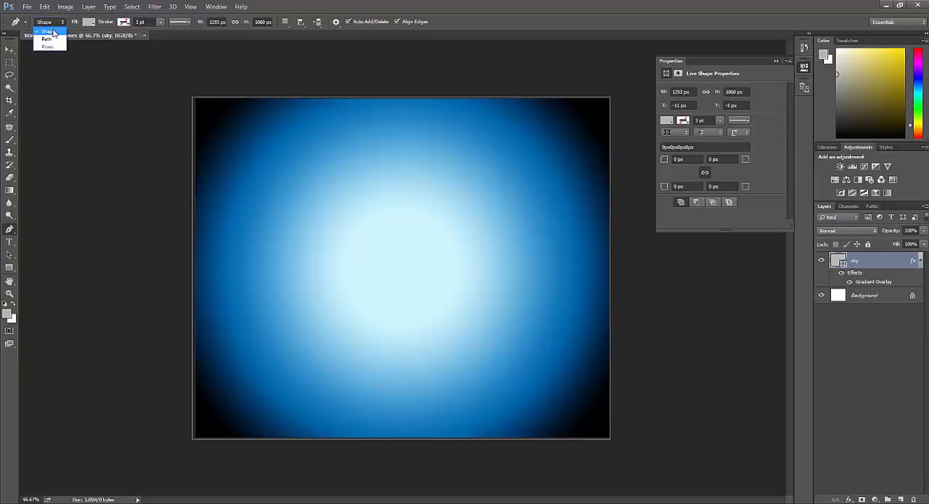
click(54, 29)
click(173, 319)
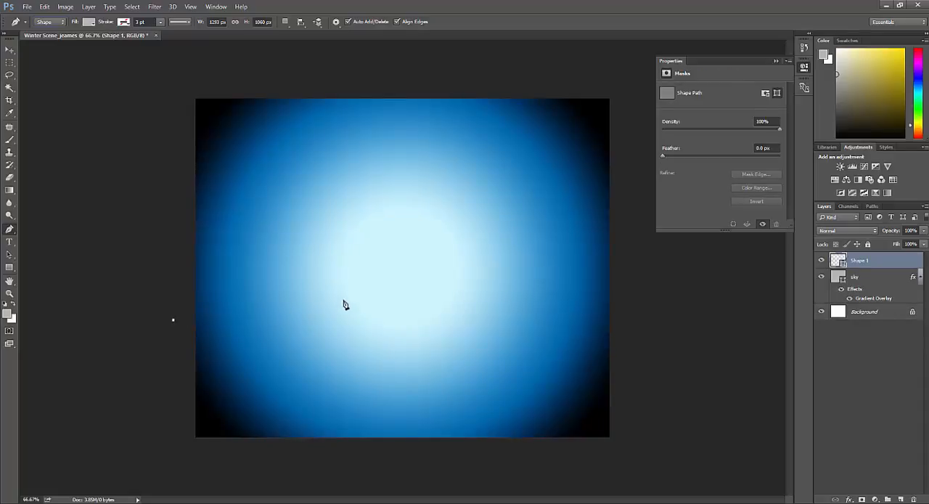
click(374, 283)
drag(375, 285, 426, 311)
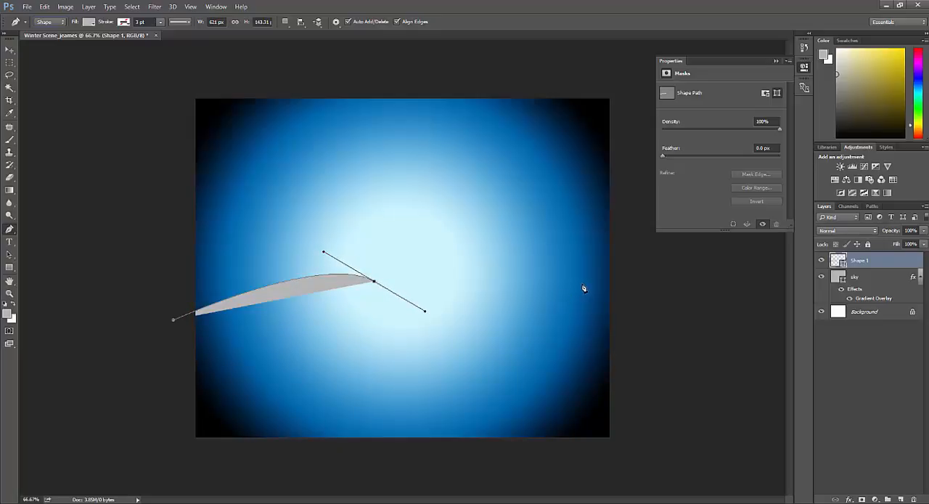
drag(582, 283, 658, 278)
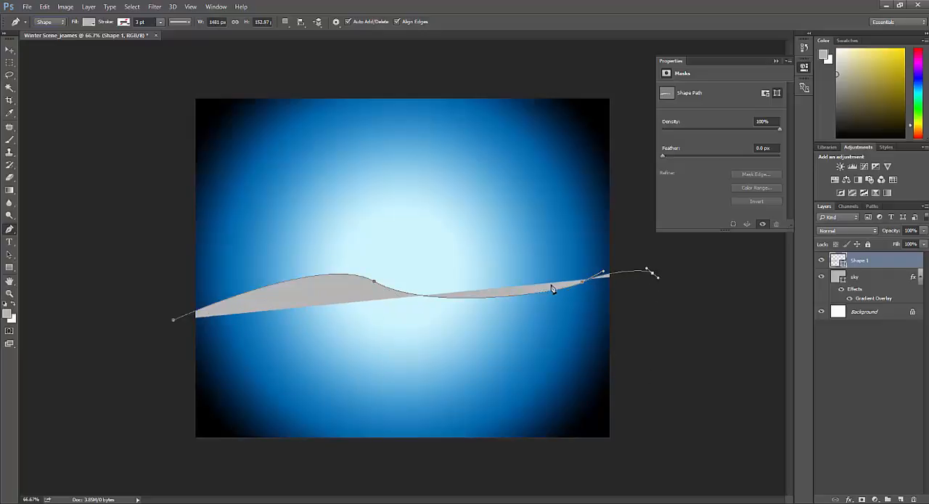
- Close the hill path around the area below the canvas, making a shape of about 1589 × 622 px
click(638, 453)
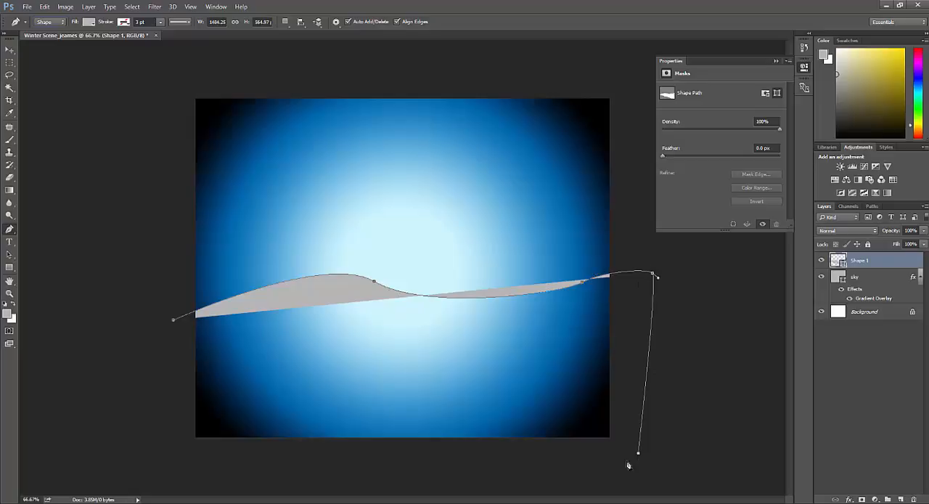
click(317, 472)
click(139, 446)
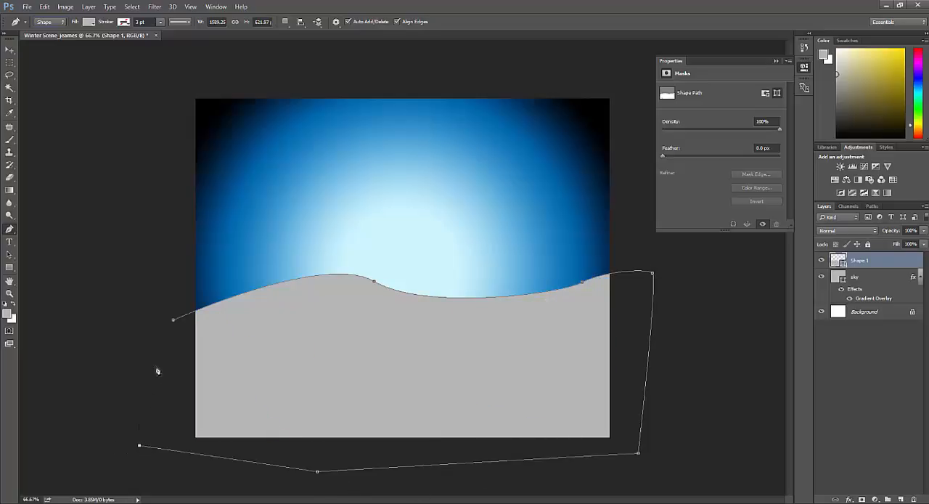
click(174, 324)
- Fill the hill shape with black and rename its layer Hill
click(97, 22)
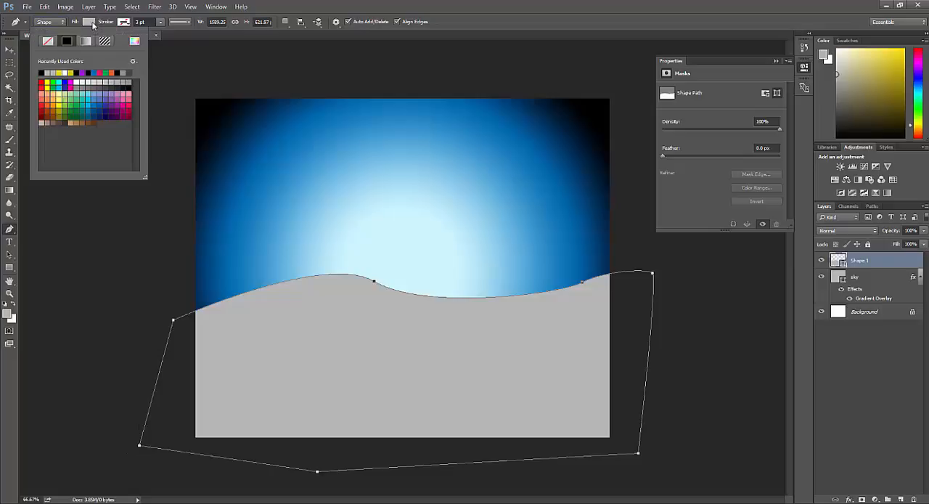
click(41, 72)
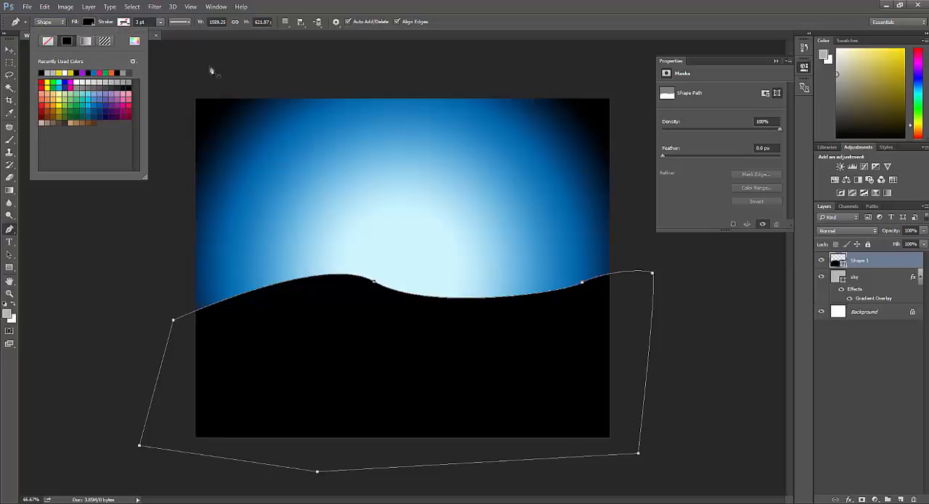
double_click(859, 260)
double_click(899, 261)
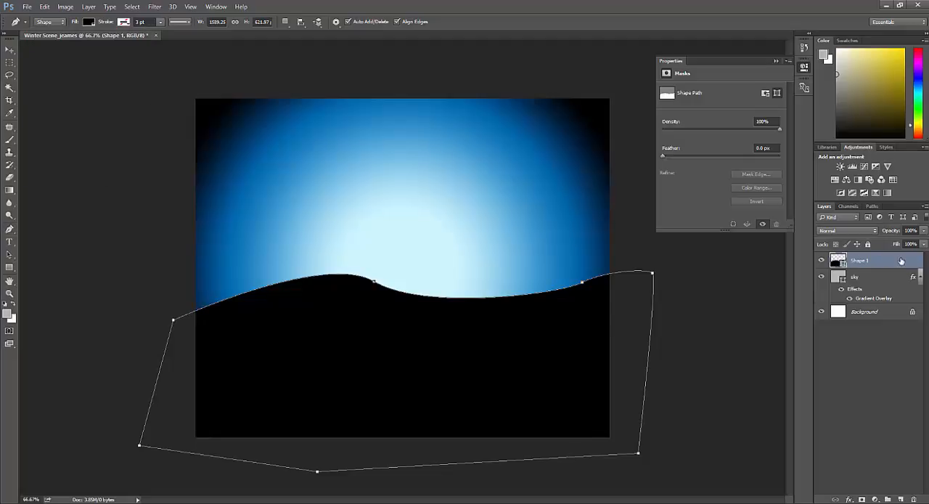
double_click(864, 262)
click(638, 113)
double_click(859, 260)
text(Hill)
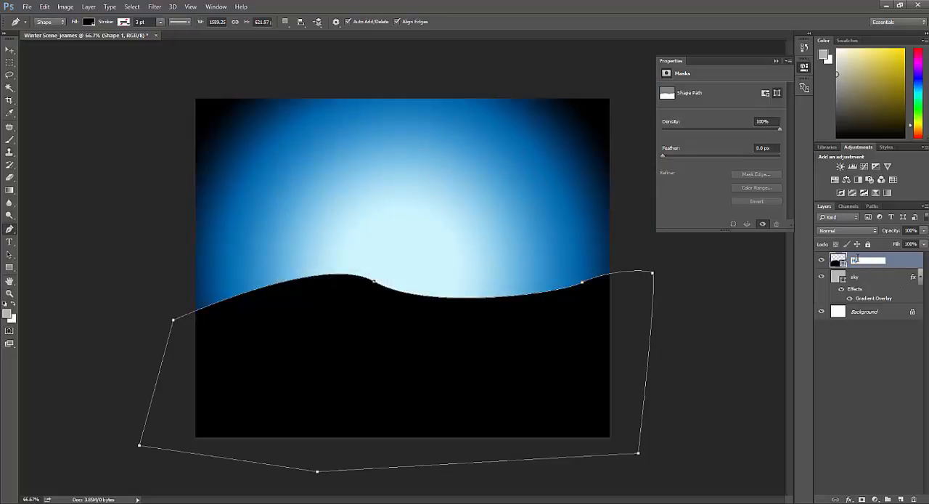
key(Return)
- Add an Inner Glow to the Hill layer with 45% opacity and a size of 40 px
double_click(871, 260)
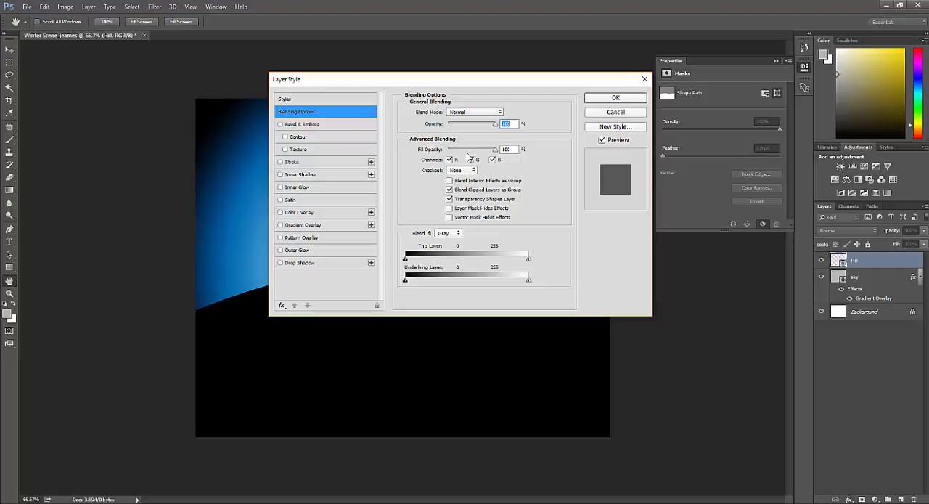
click(280, 187)
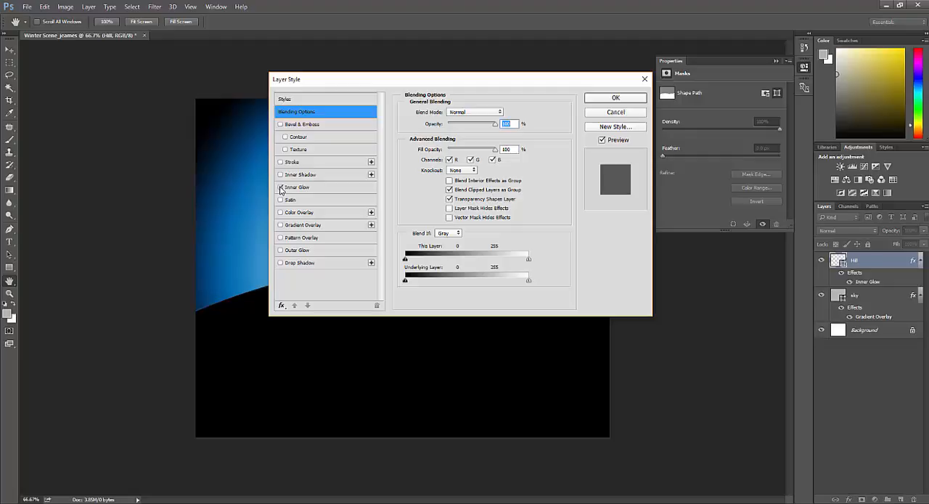
click(322, 188)
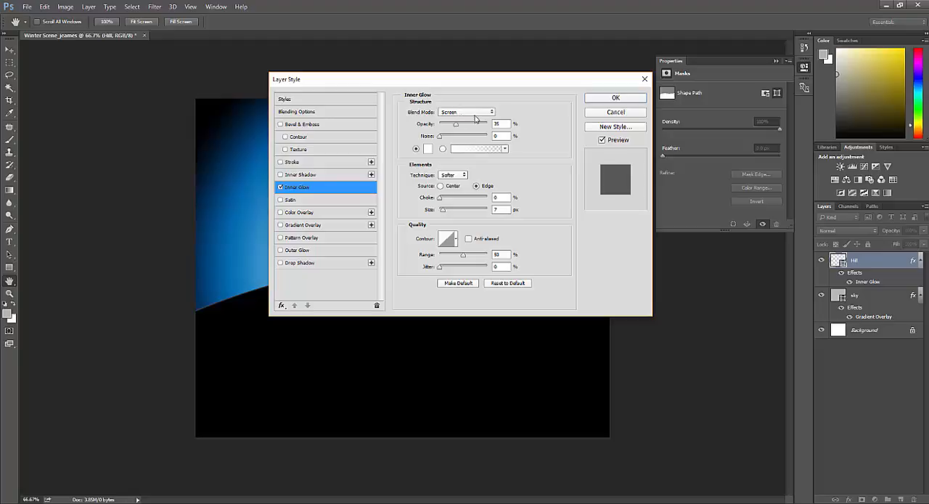
double_click(502, 122)
text(45)
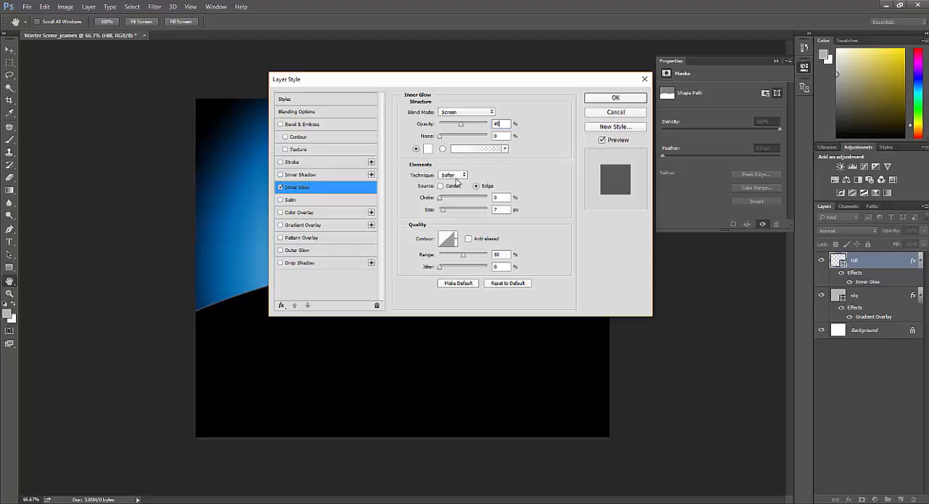
click(498, 209)
text(35)
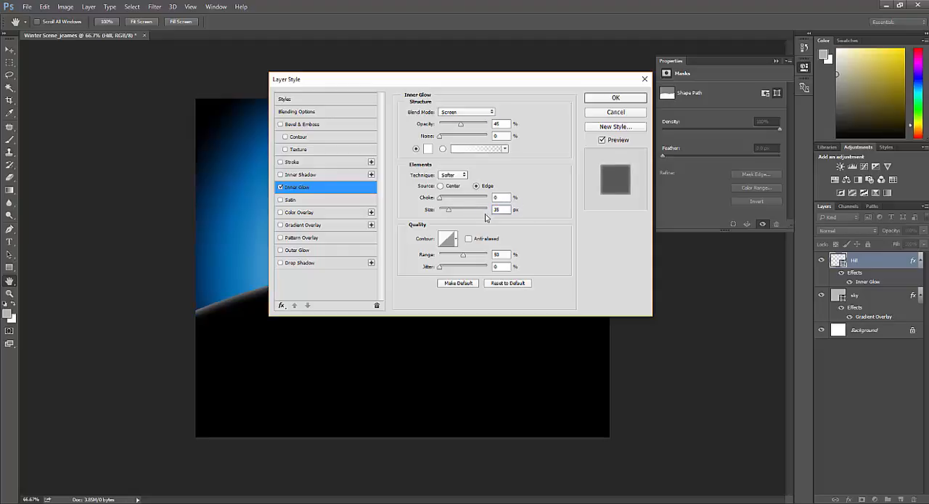
mouse_move(449, 214)
mouse_down()
mouse_move(439, 218)
mouse_move(503, 220)
mouse_move(441, 220)
mouse_move(501, 228)
mouse_move(453, 230)
mouse_up()
text(40)
- Enable a Gradient Overlay on the Hill layer and set its angle to -90°
click(281, 226)
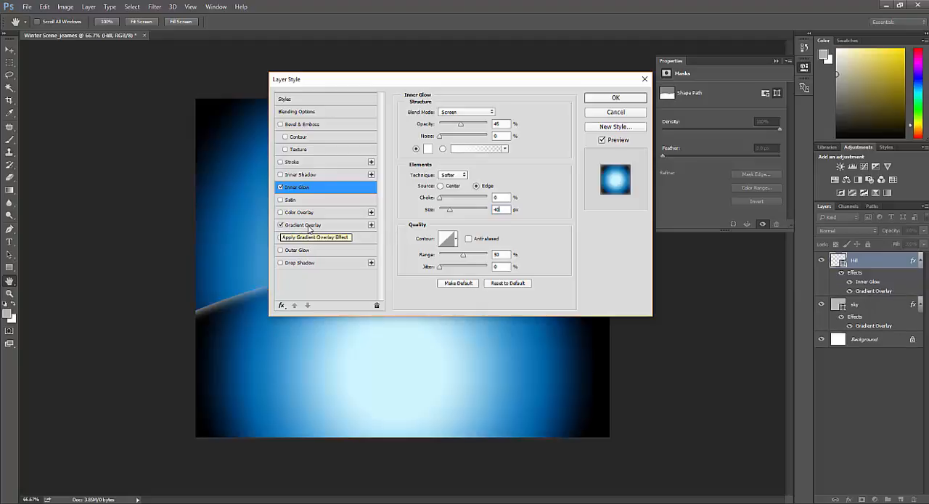
click(309, 227)
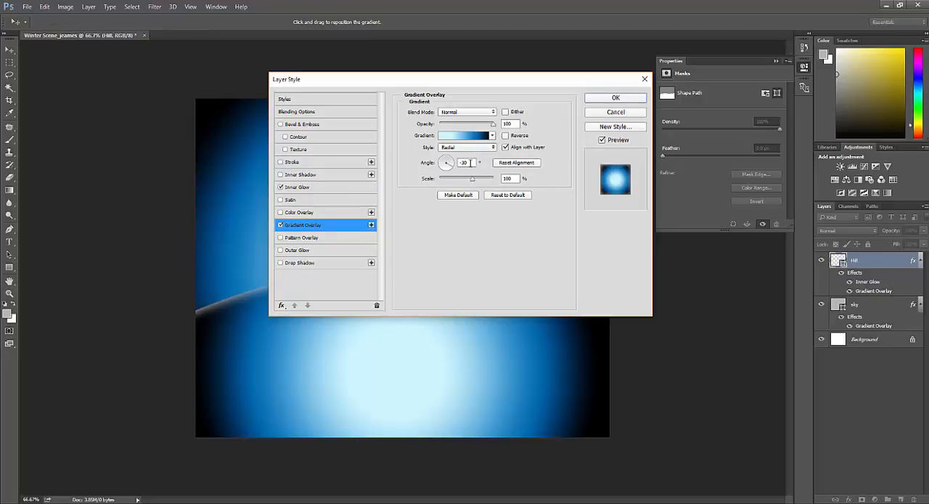
click(469, 163)
text(-)
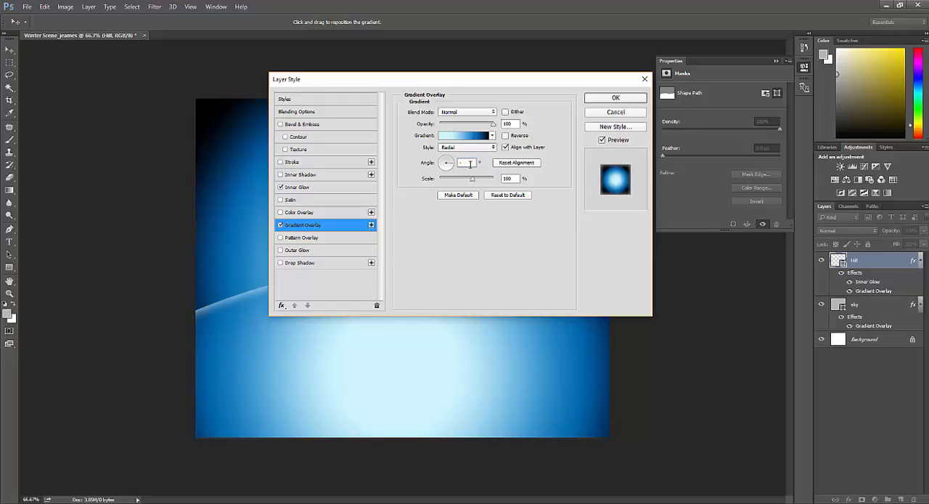
text(90)
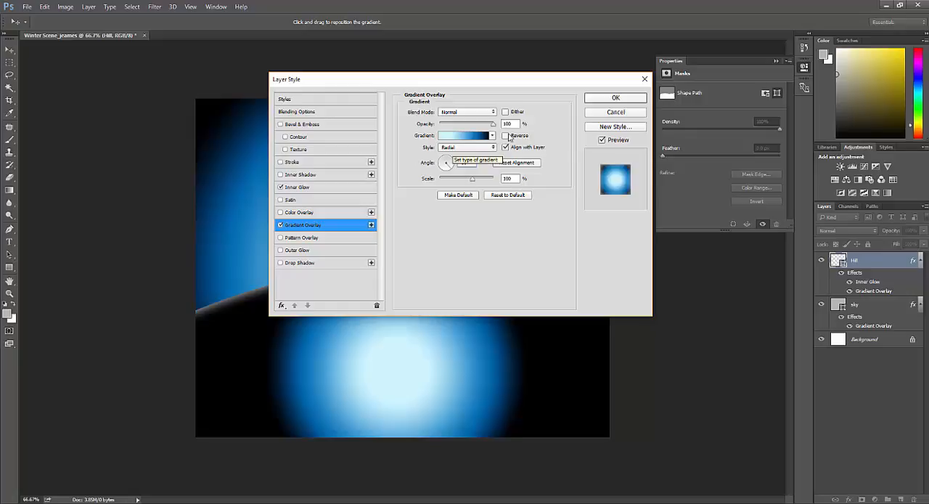
- Clear the locations of the hill gradient's light blue and darker blue stops, moving both to the start of the gradient
click(474, 138)
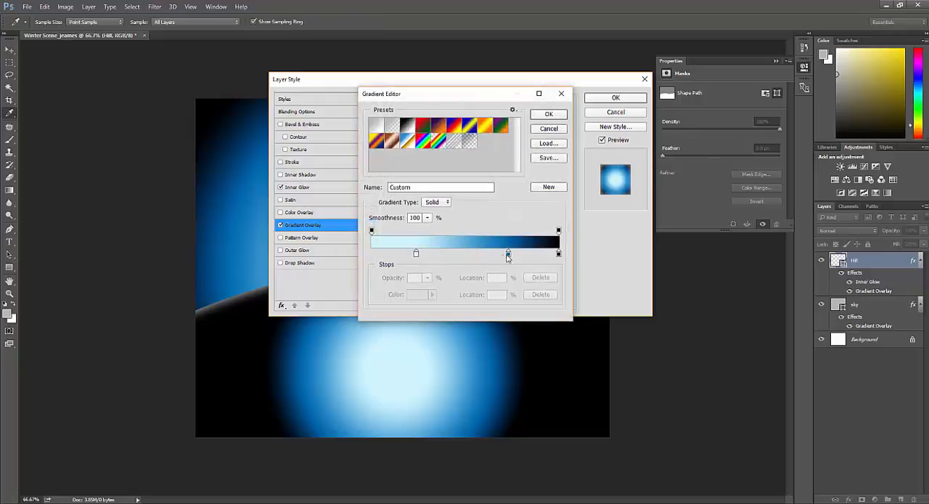
click(416, 254)
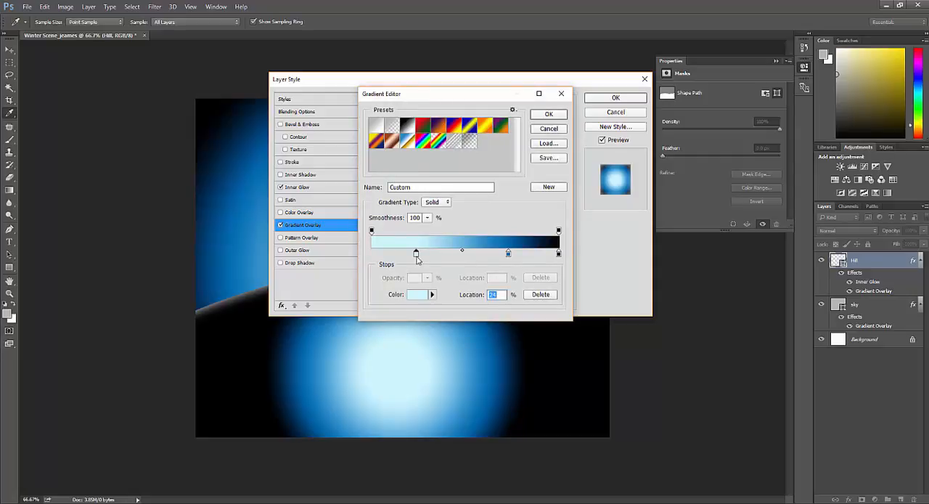
key(Delete)
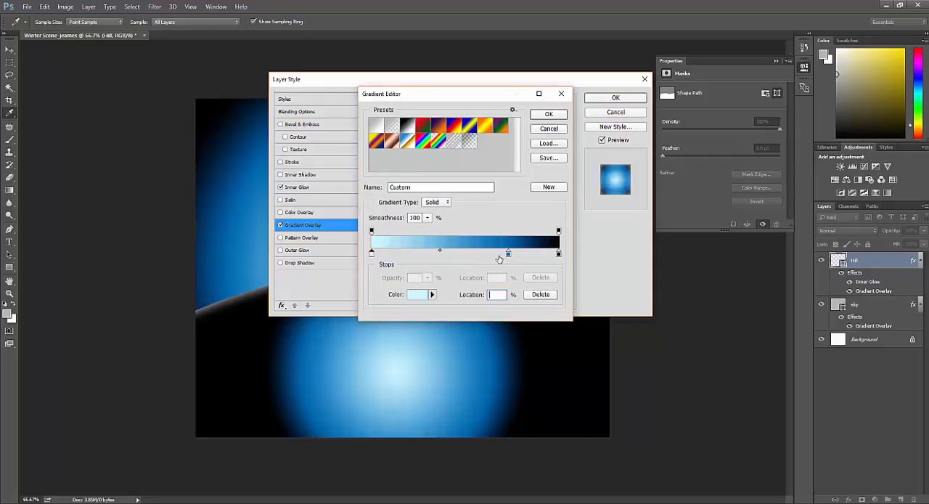
click(508, 256)
key(Delete)
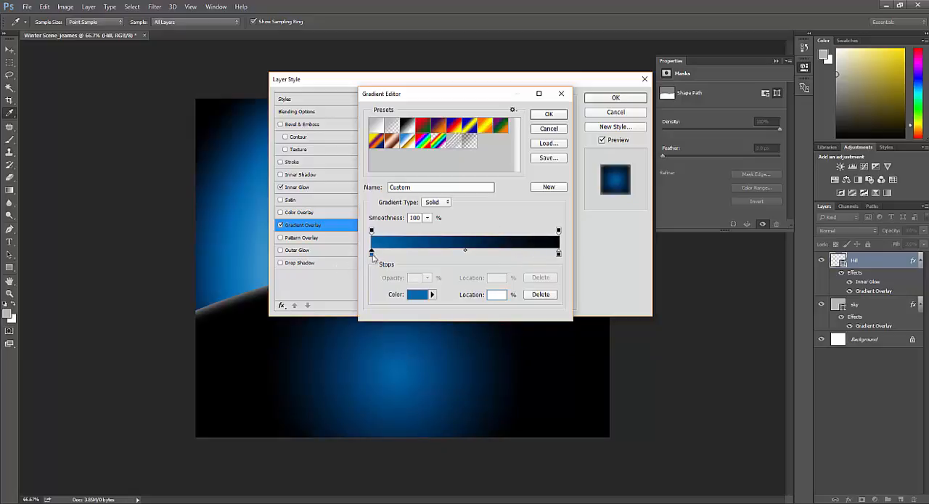
- Set the hill gradient's black end stop to #68c4ed and apply the layer style to the Hill layer
click(559, 254)
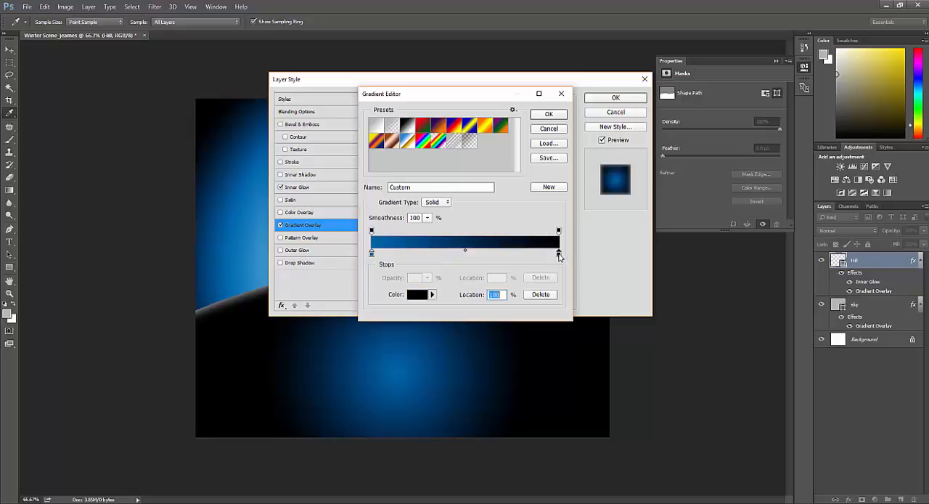
double_click(558, 254)
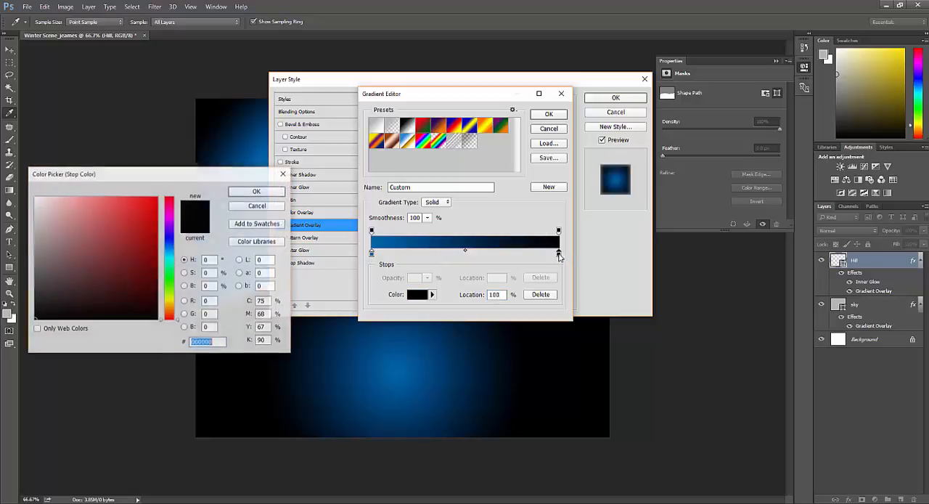
click(169, 254)
drag(104, 206, 134, 195)
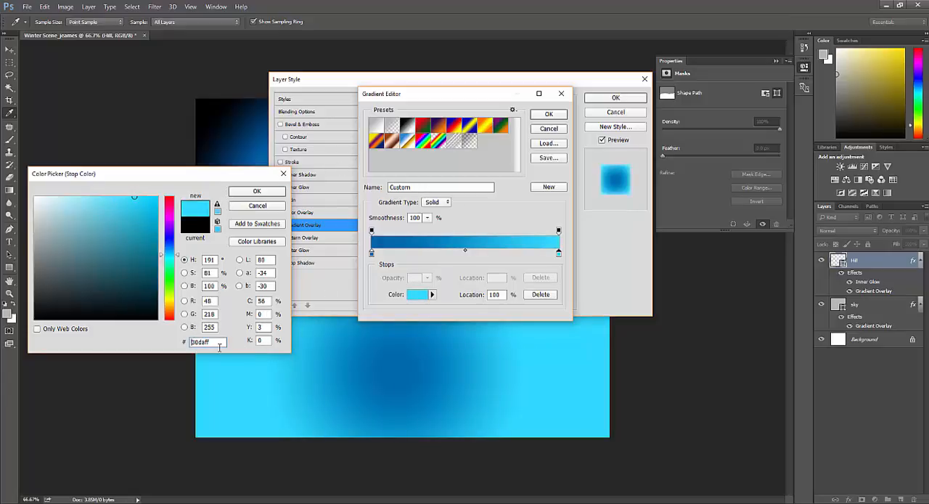
drag(219, 345, 184, 342)
text(0068c4)
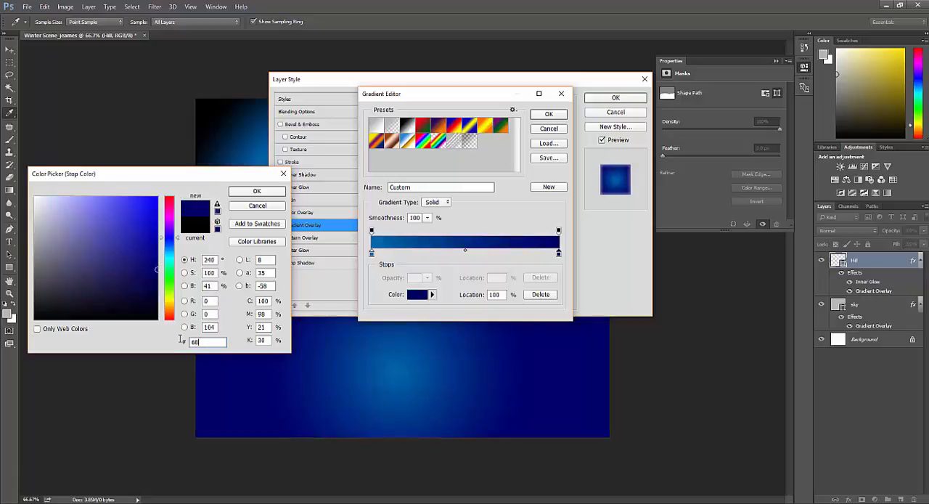
text(ed)
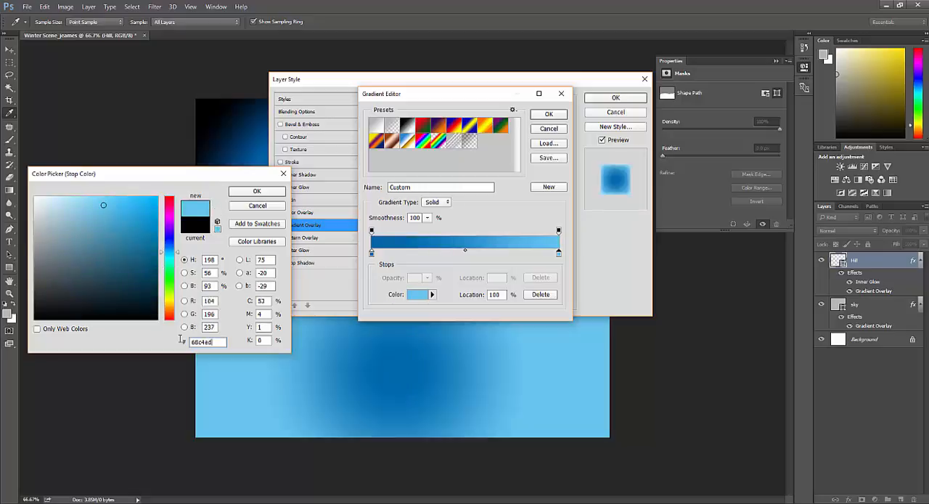
click(269, 193)
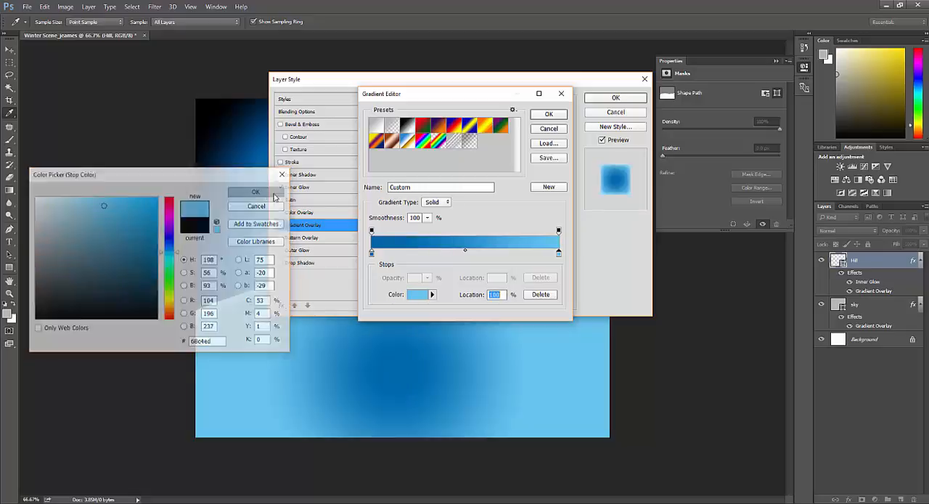
click(547, 116)
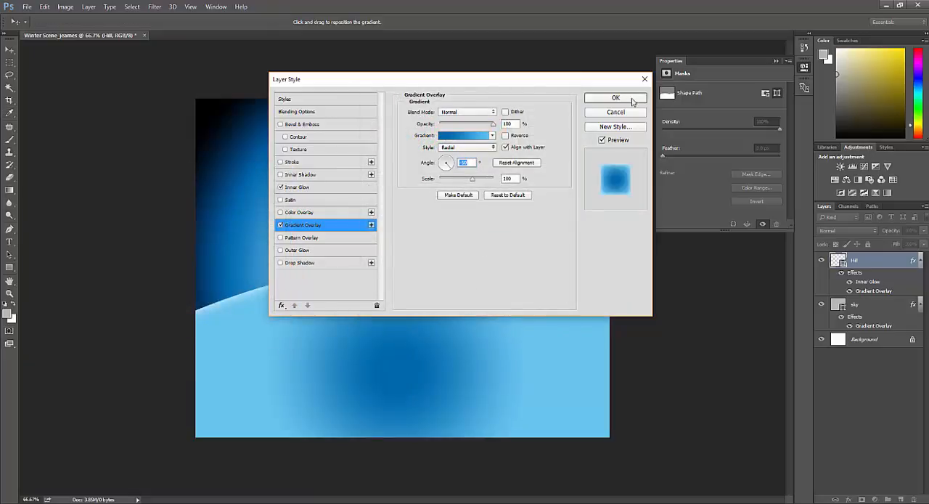
click(615, 97)
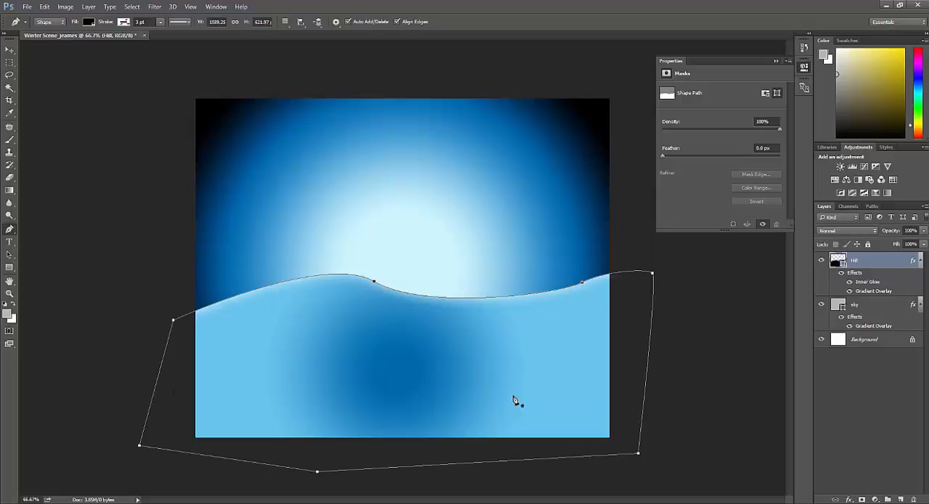
double_click(874, 290)
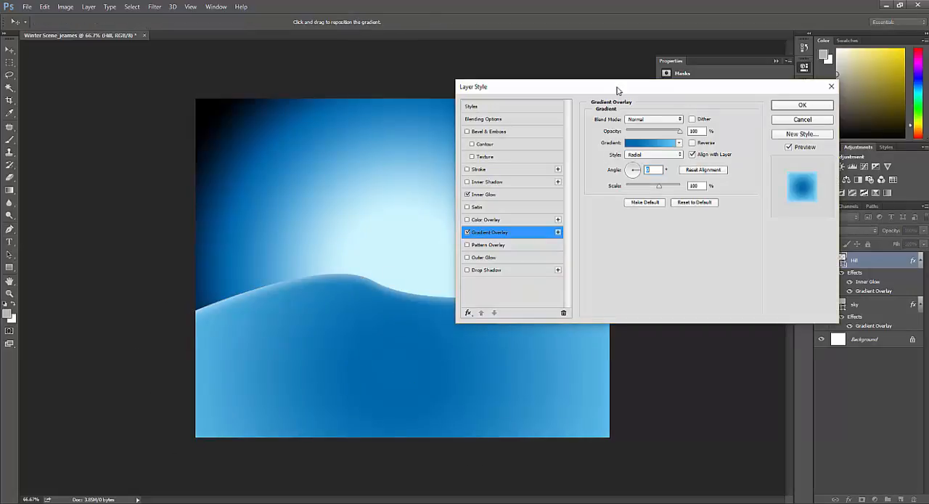
drag(618, 90, 579, 77)
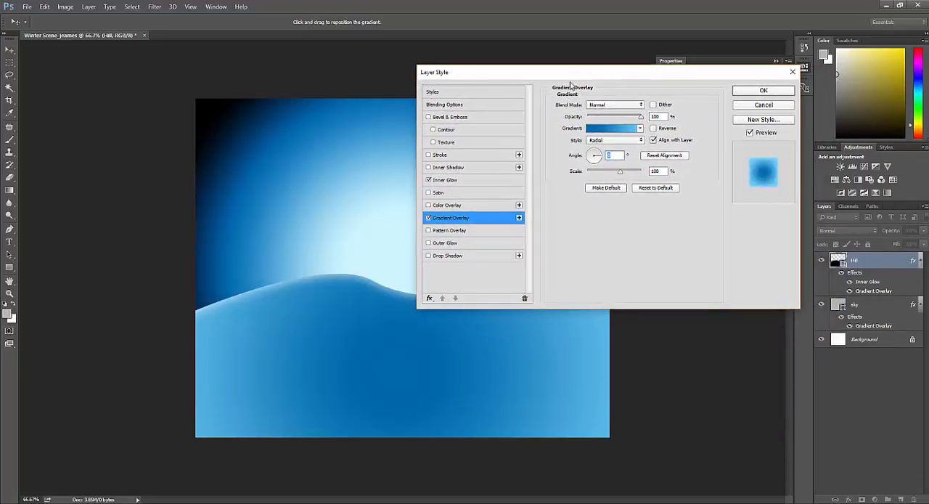
click(764, 104)
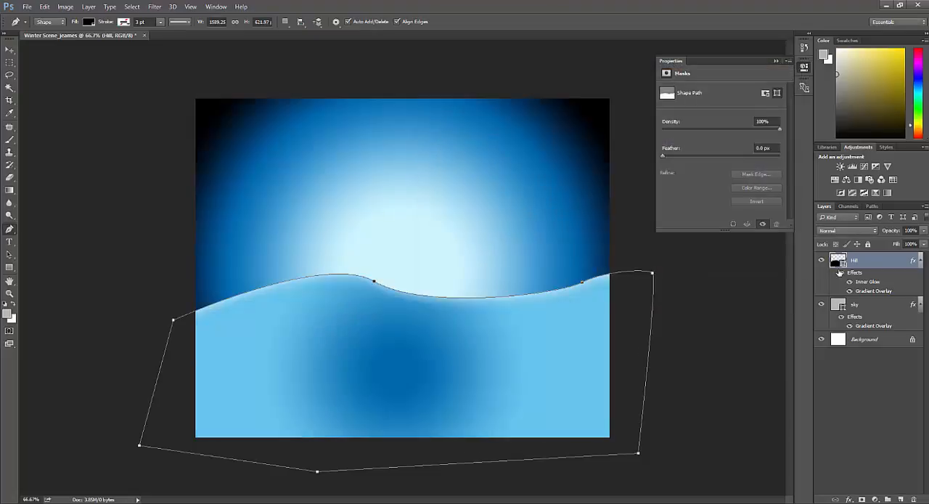
- Set the angle of the Hill layer's Gradient Overlay to 0° and apply the layer style
double_click(871, 292)
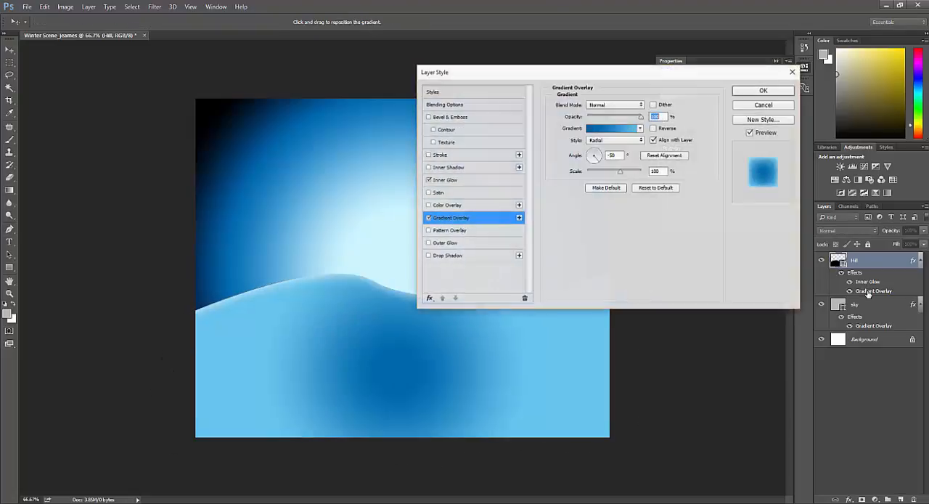
click(612, 156)
key(BackSpace)
key(BackSpace)
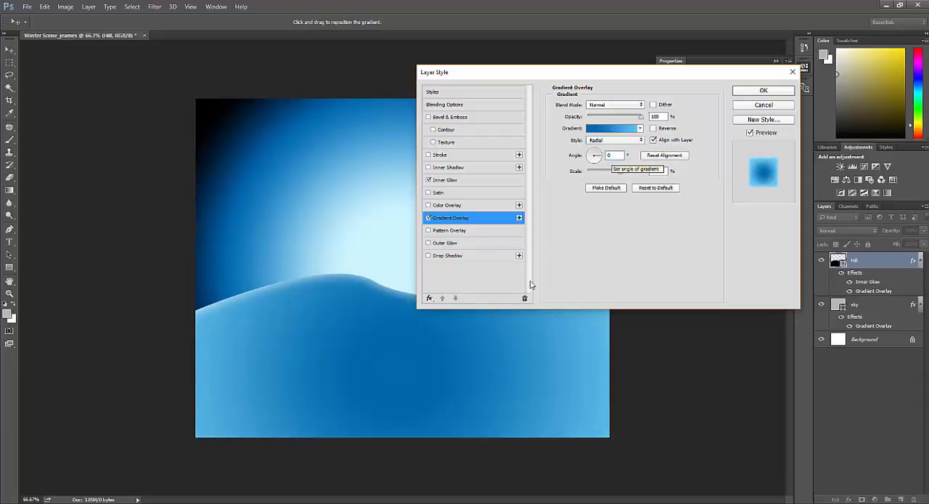
drag(575, 81, 522, 105)
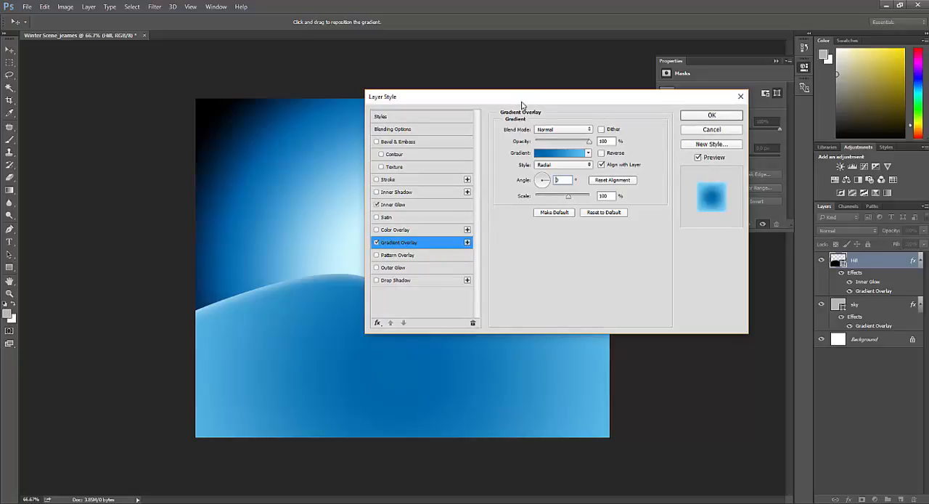
mouse_move(549, 184)
mouse_down()
mouse_move(533, 187)
mouse_move(548, 177)
mouse_move(555, 186)
mouse_up()
click(688, 119)
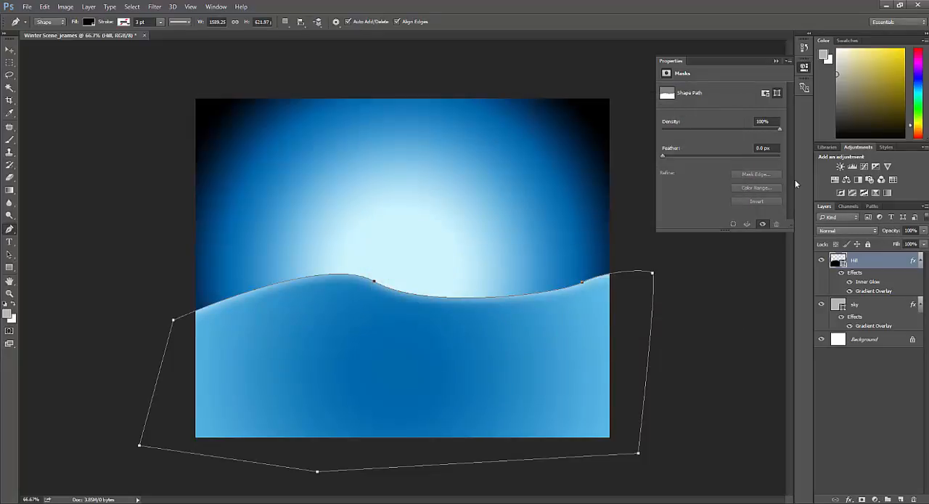
- Scale the sky layer's Gradient Overlay up to about 133% and apply the layer style
key(alt+bracketleft)
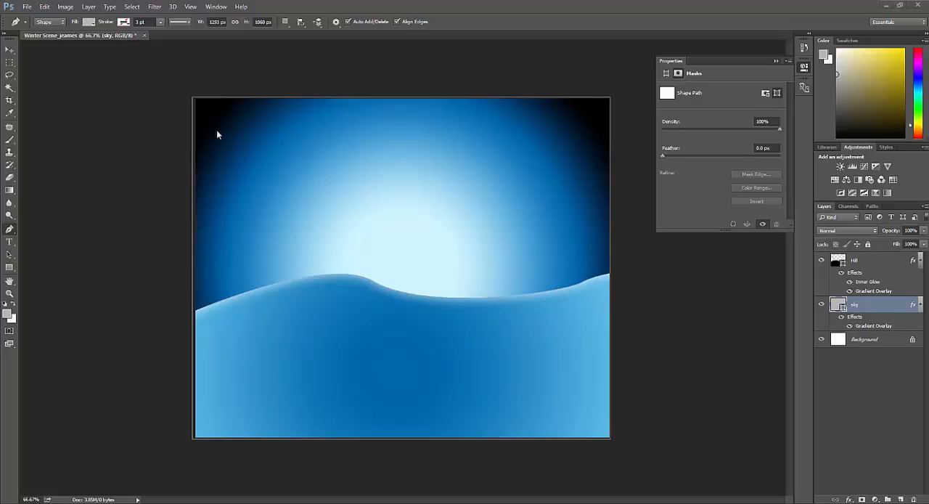
double_click(890, 329)
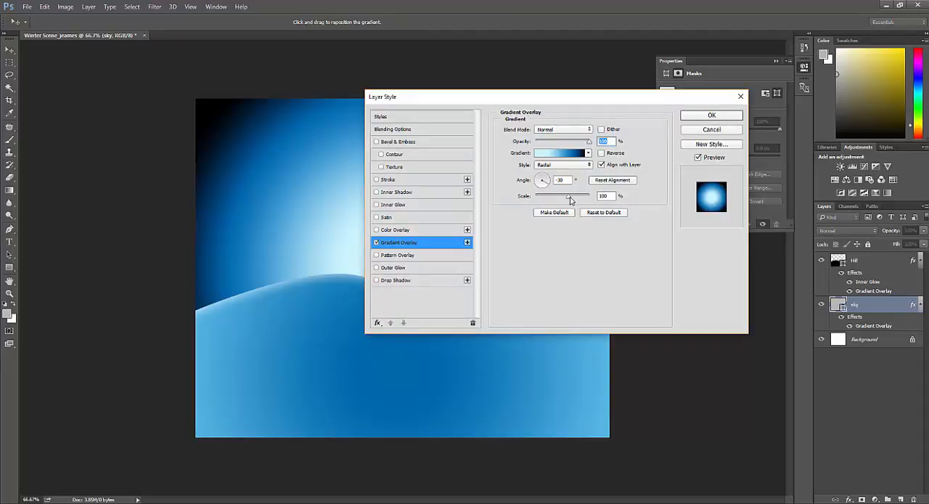
drag(571, 199, 582, 201)
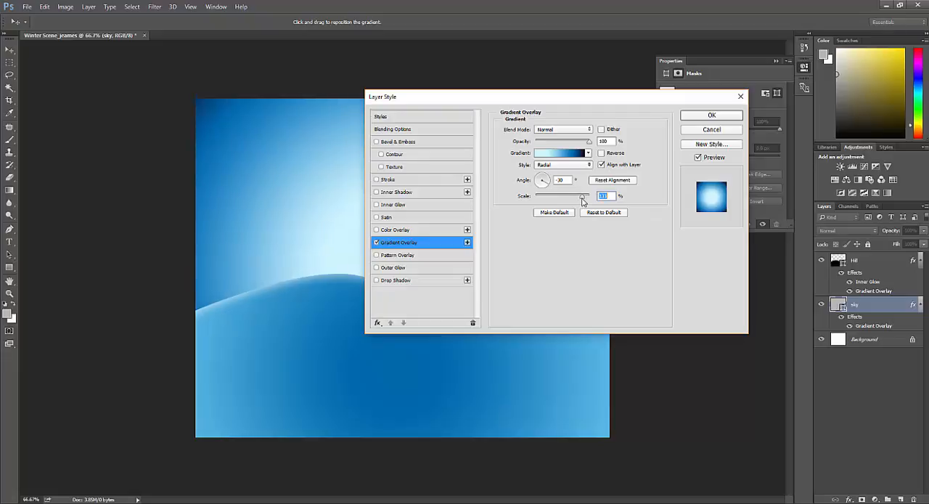
click(700, 116)
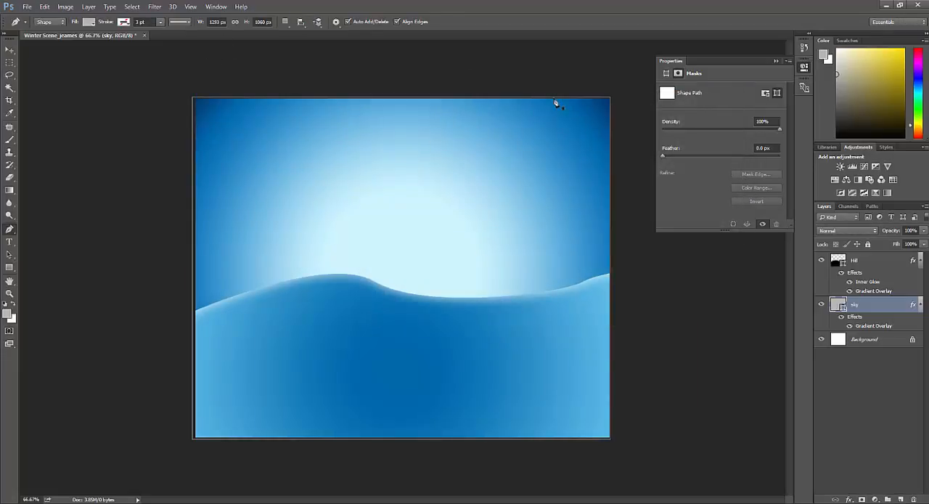
- Set up the Custom Shape tool with the pine tree shape from the Nature shape set
key(u)
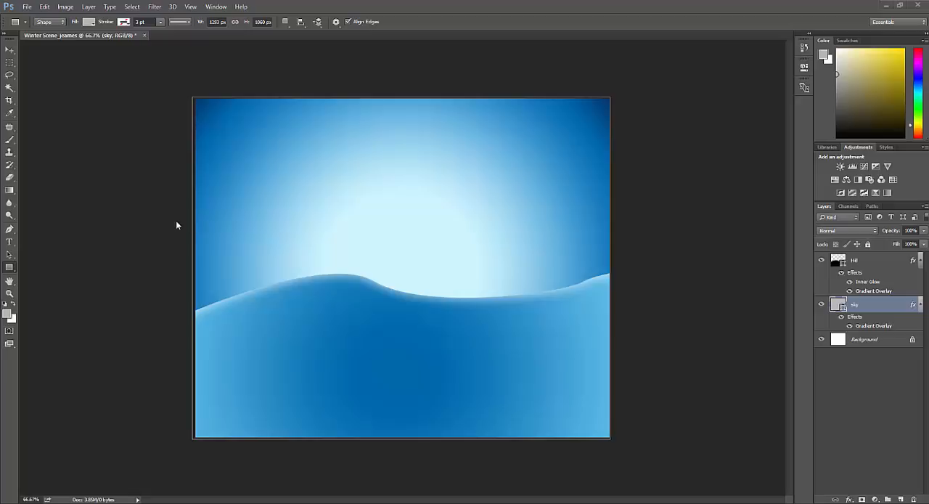
click(10, 269)
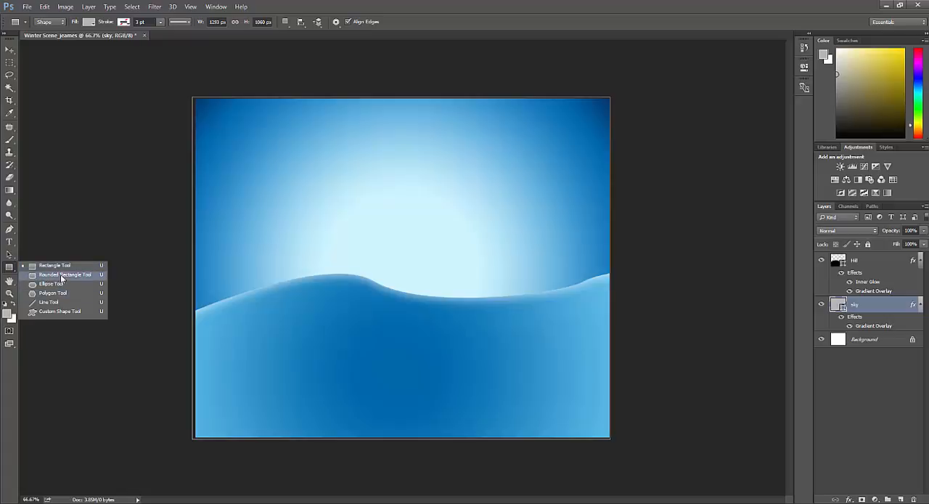
click(62, 311)
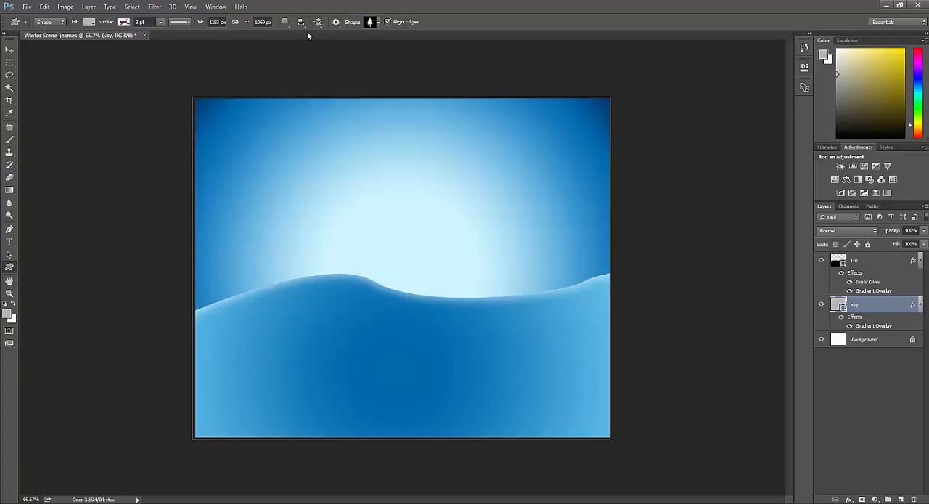
click(371, 22)
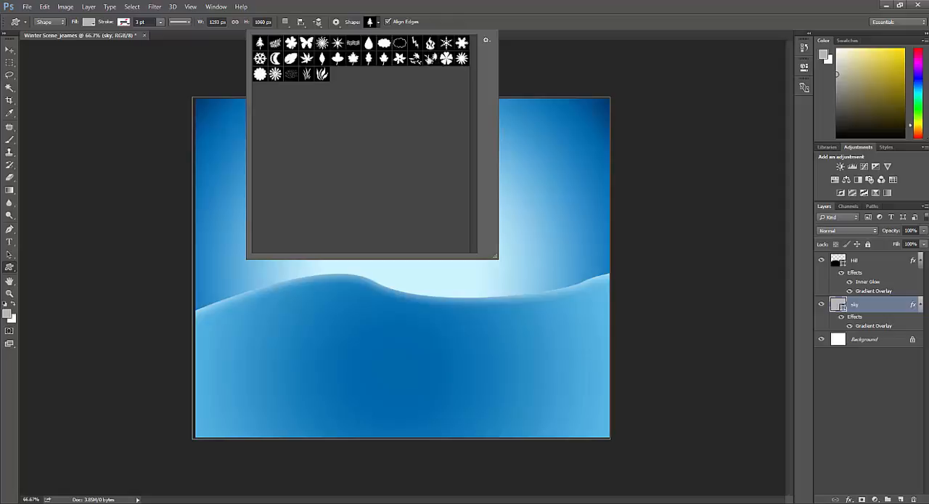
click(487, 40)
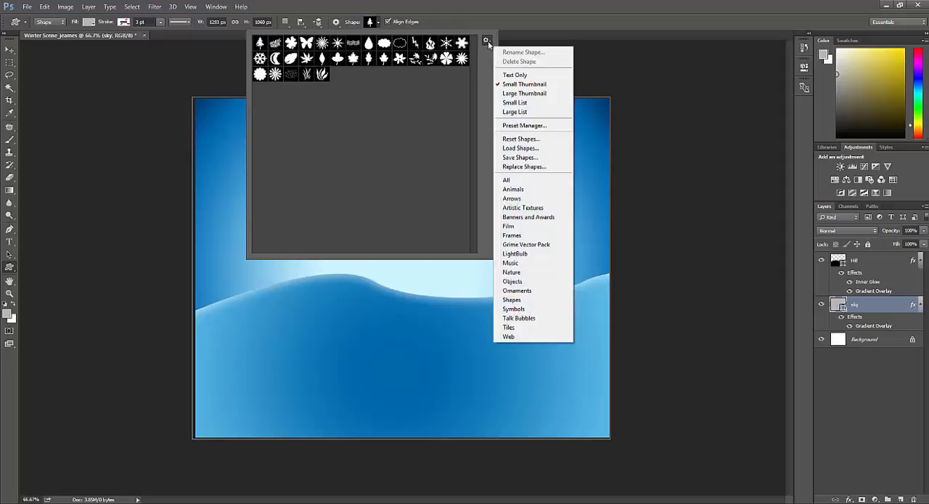
click(519, 272)
click(433, 195)
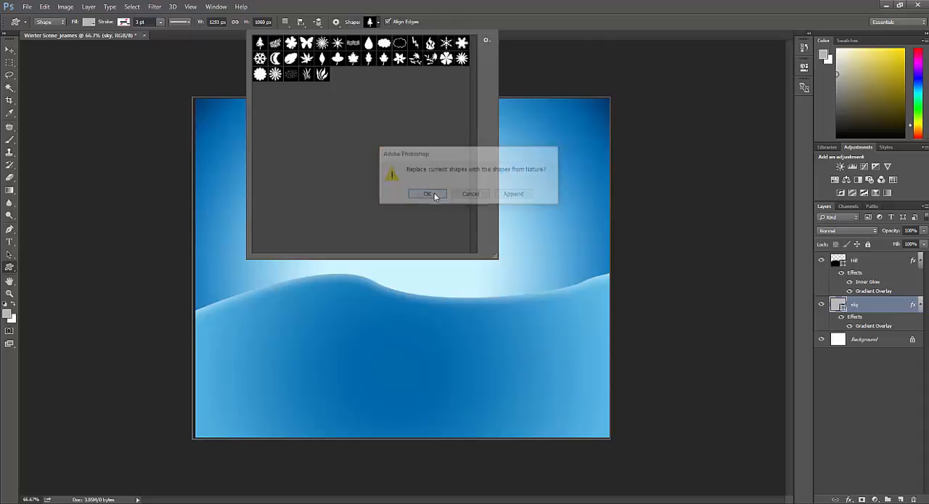
double_click(261, 45)
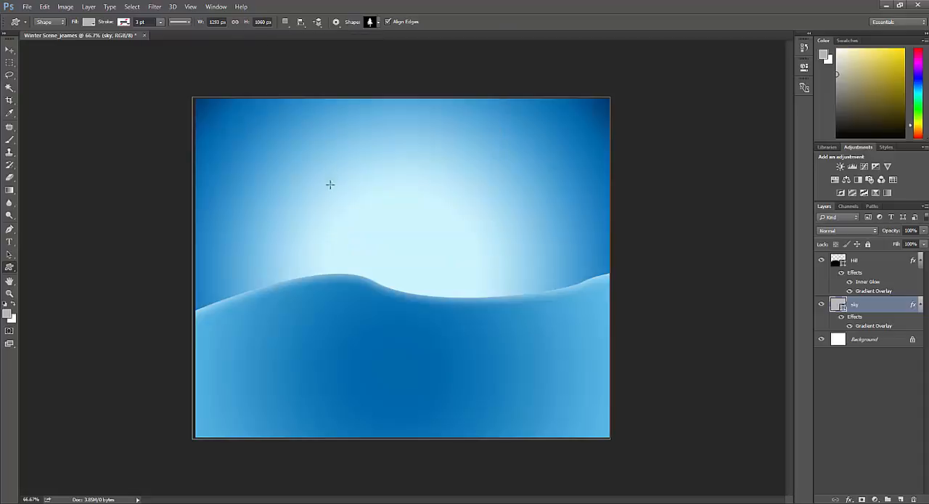
- Set the shape fill to light blue and draw a tree about 181 by 296 px on the hill's left slope
click(88, 22)
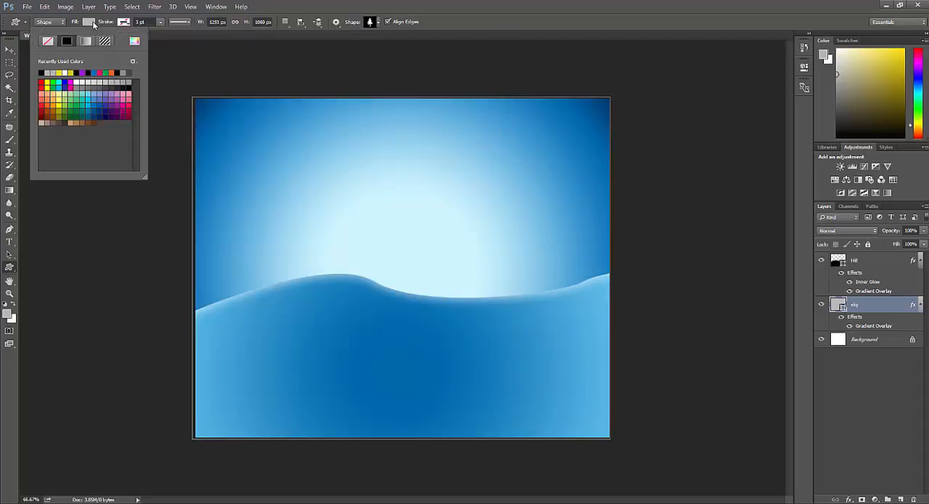
click(95, 102)
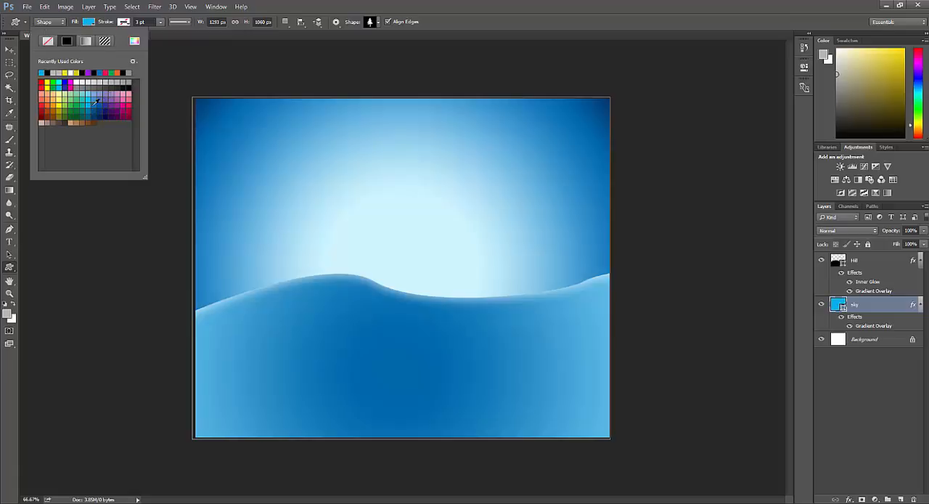
click(230, 238)
drag(233, 242, 288, 336)
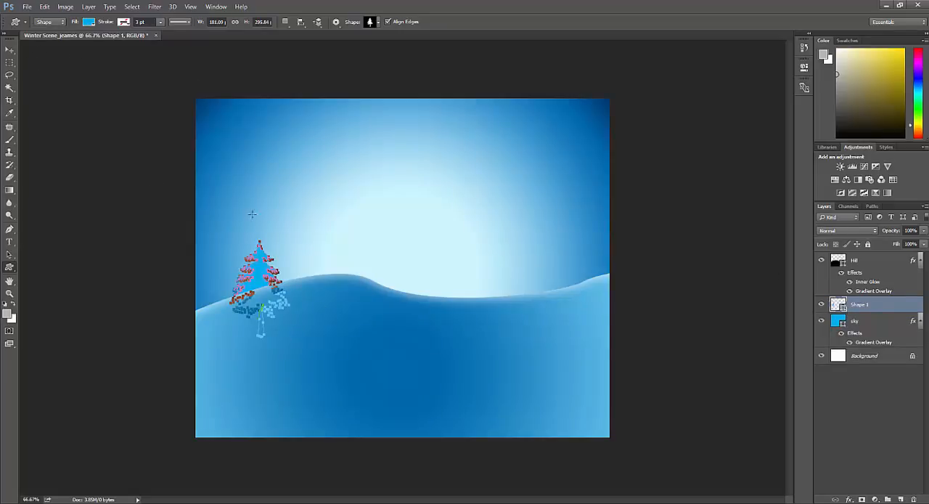
- Change the fill of the first tree to dark blue
click(89, 22)
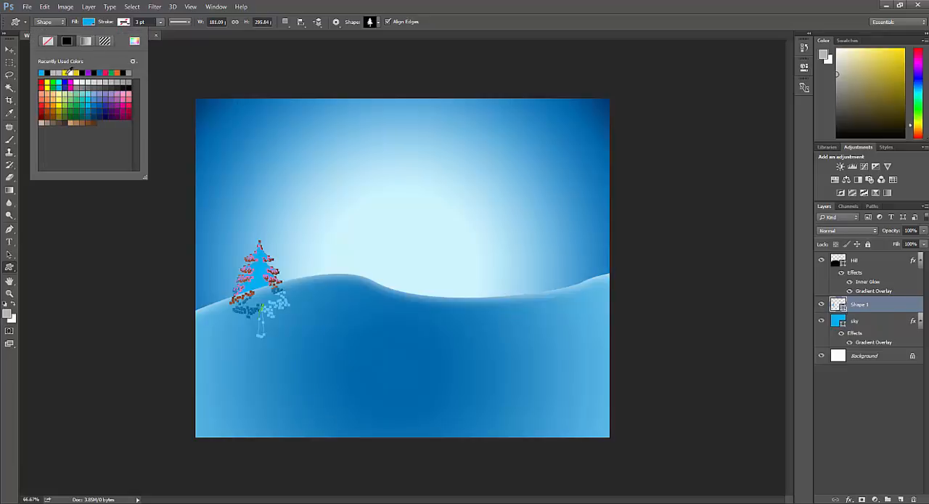
click(98, 104)
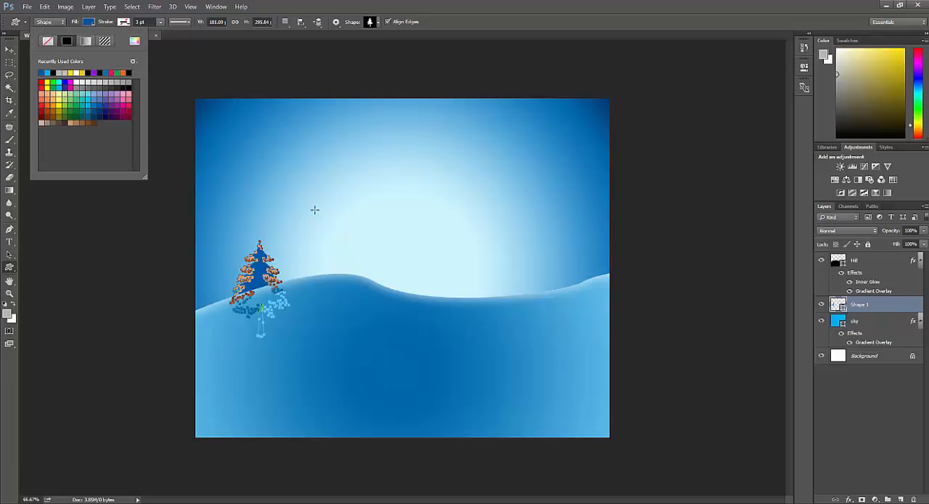
click(329, 261)
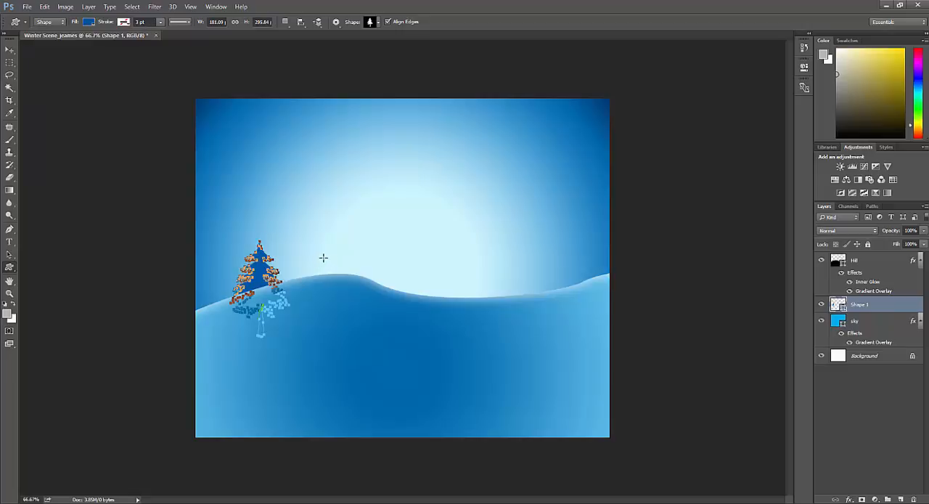
- Draw three more dark blue trees behind the hill: one on the crest, a small one in the dip and a tall one on the right
drag(324, 257, 374, 337)
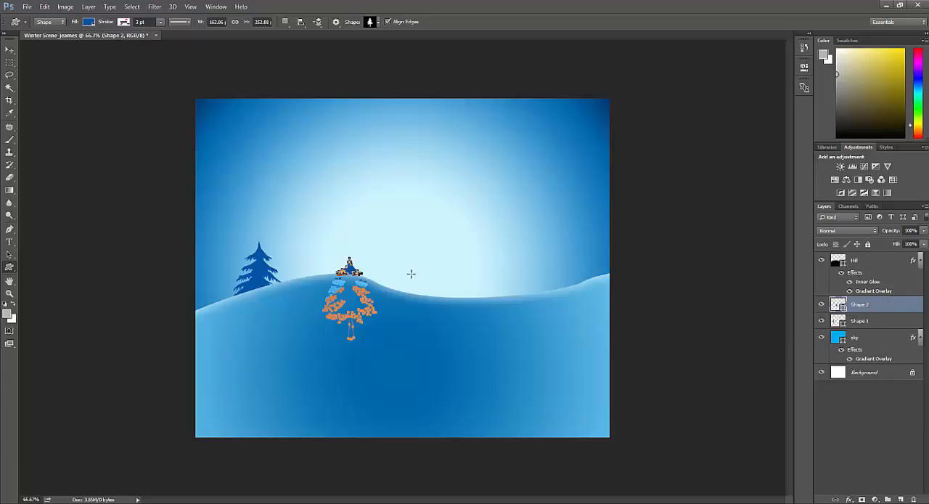
drag(418, 279, 453, 334)
drag(502, 242, 554, 348)
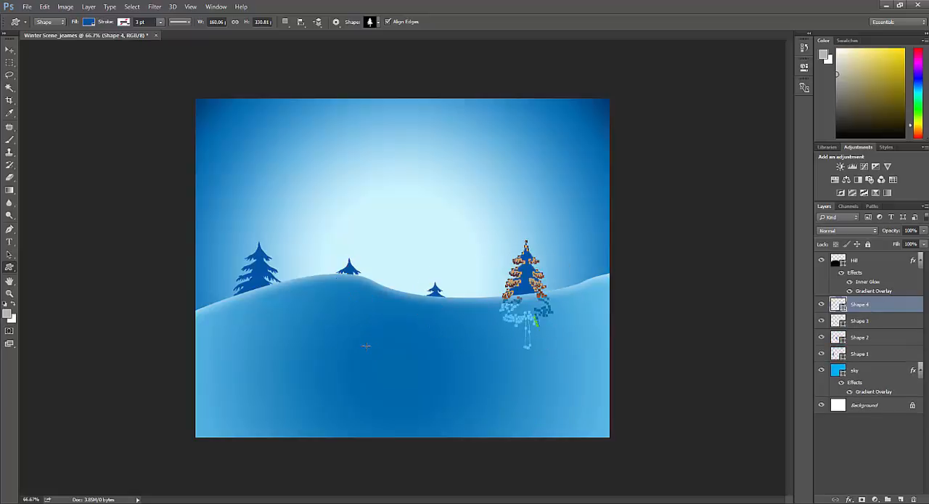
- Draw a fifth tree about 157 by 197 px over the front of the hill and fill it light blue
drag(295, 312, 365, 352)
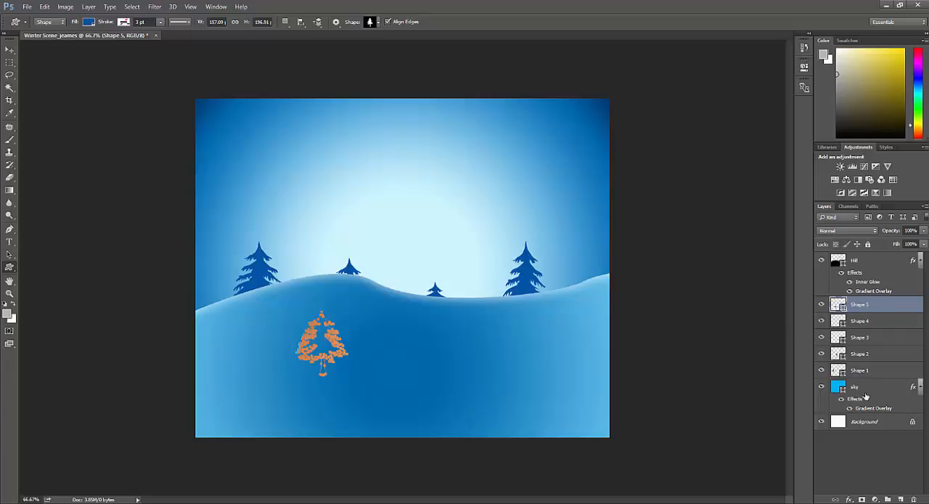
click(90, 22)
click(86, 103)
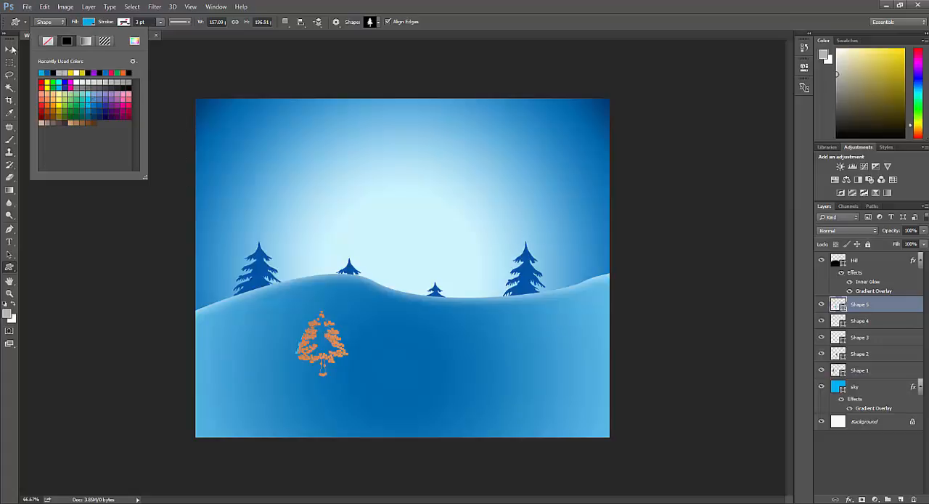
- Move the tall right tree (Shape 4) slightly up and to the right, and set its fill color to #6ab6ff
click(9, 49)
click(853, 325)
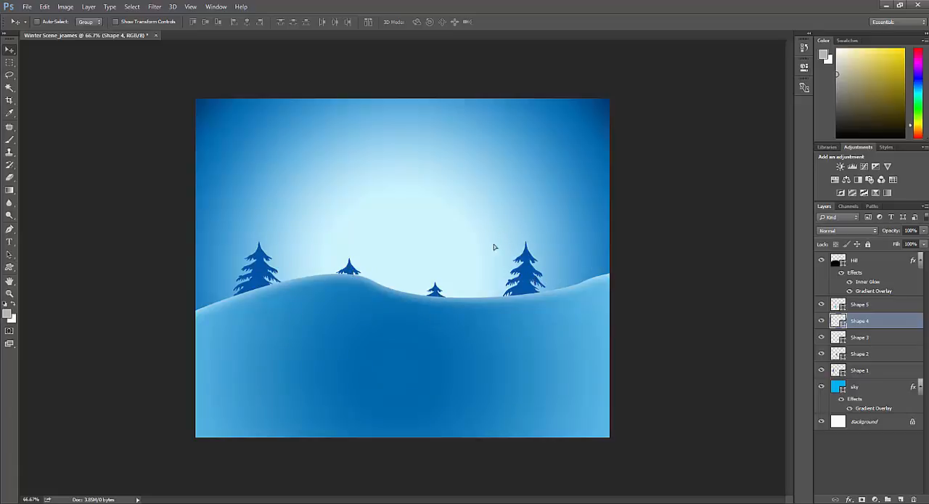
mouse_move(490, 228)
mouse_down()
mouse_move(587, 354)
mouse_move(496, 218)
mouse_up()
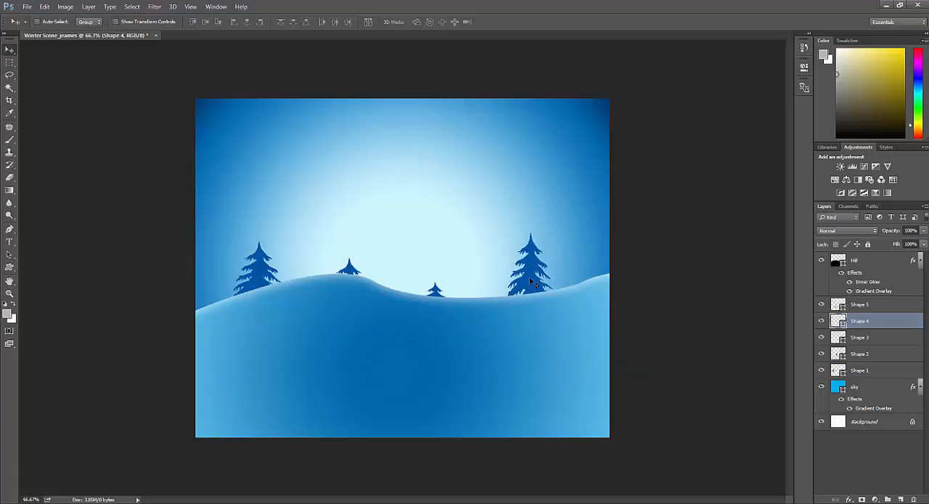
double_click(838, 320)
drag(94, 234, 105, 197)
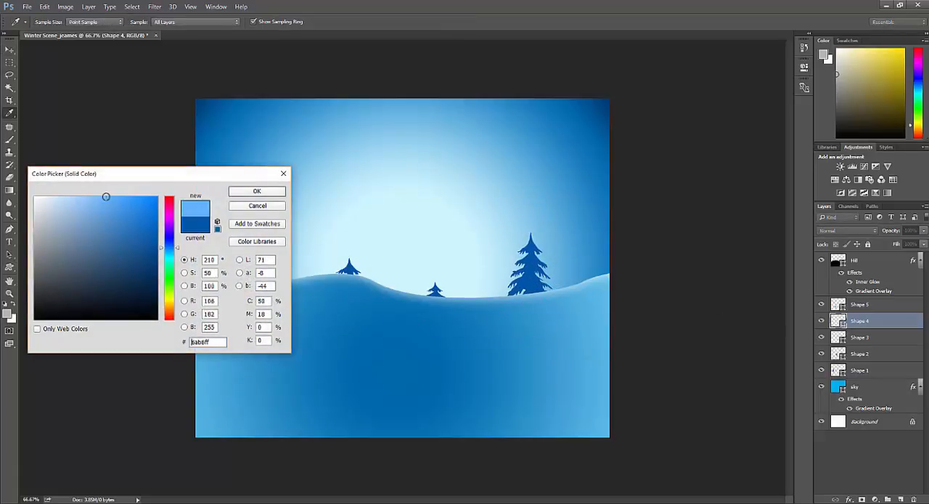
click(260, 192)
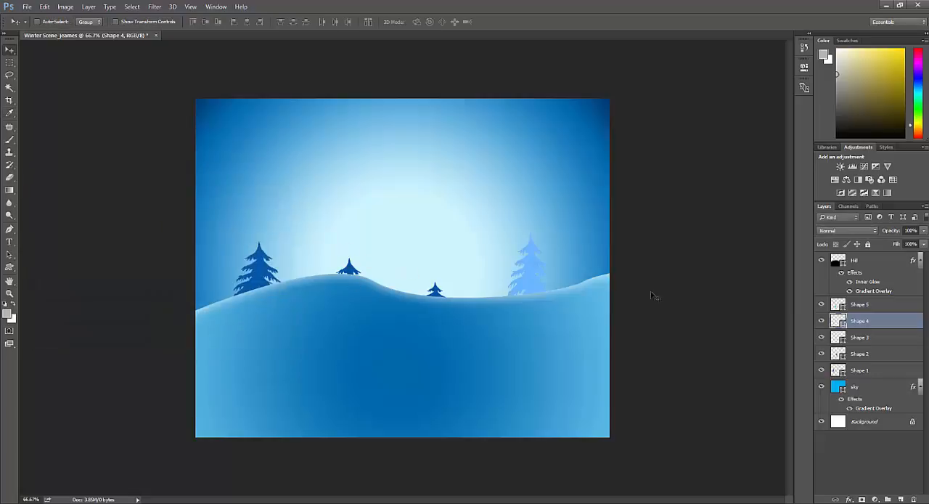
- Raise the small tree in the hill's dip (Shape 3) and set its fill color to #18528a
click(872, 337)
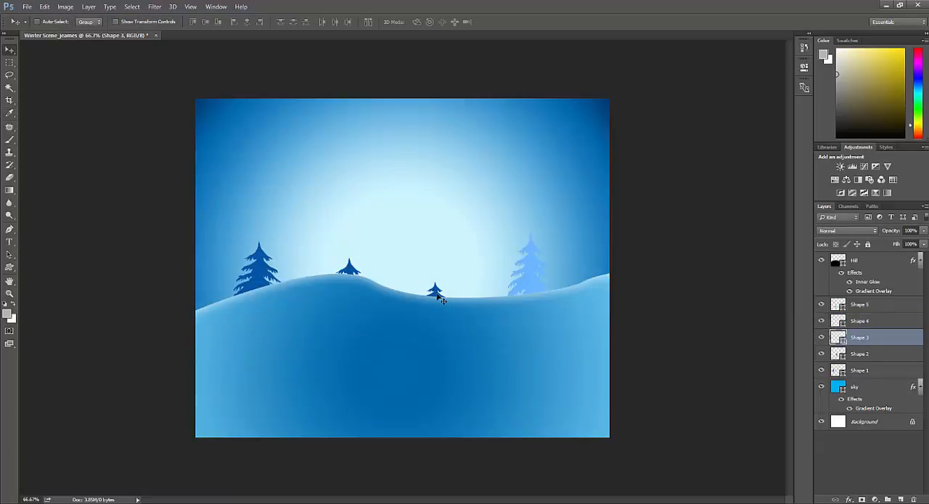
drag(439, 294, 434, 266)
double_click(840, 339)
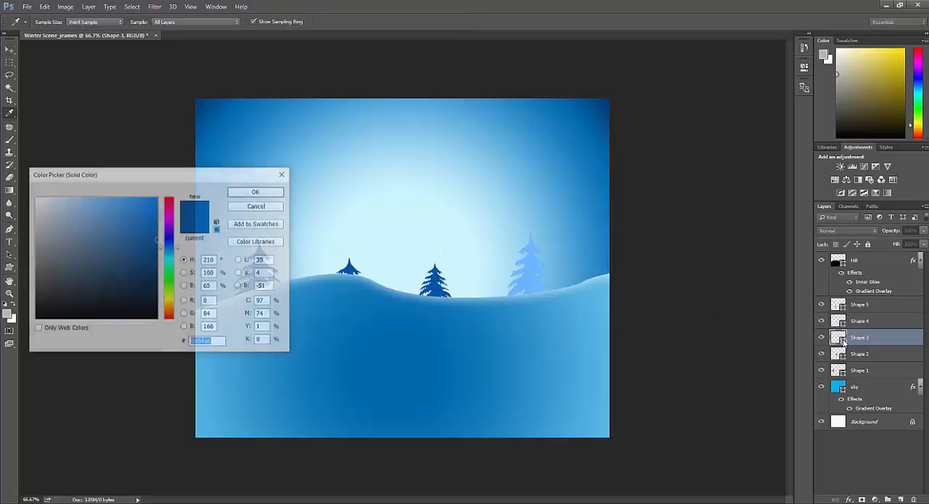
drag(102, 213, 77, 197)
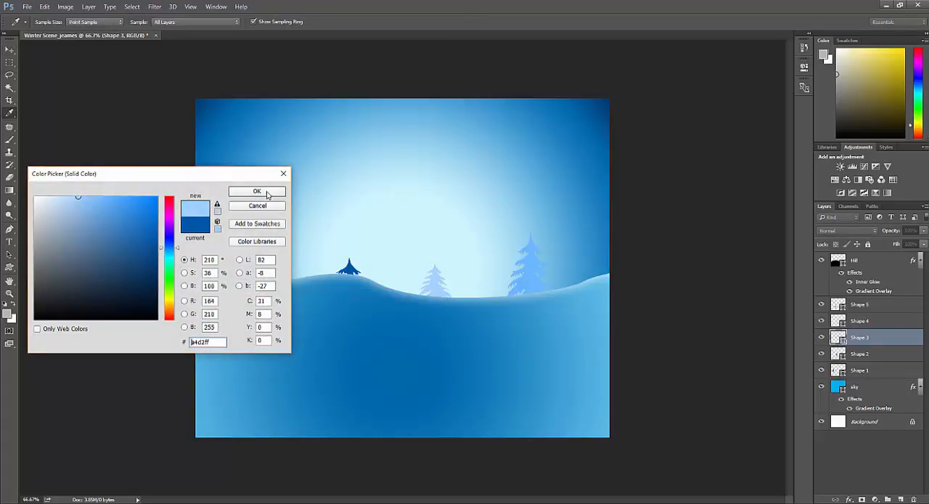
mouse_move(122, 229)
mouse_down()
mouse_move(143, 287)
mouse_move(136, 253)
mouse_up()
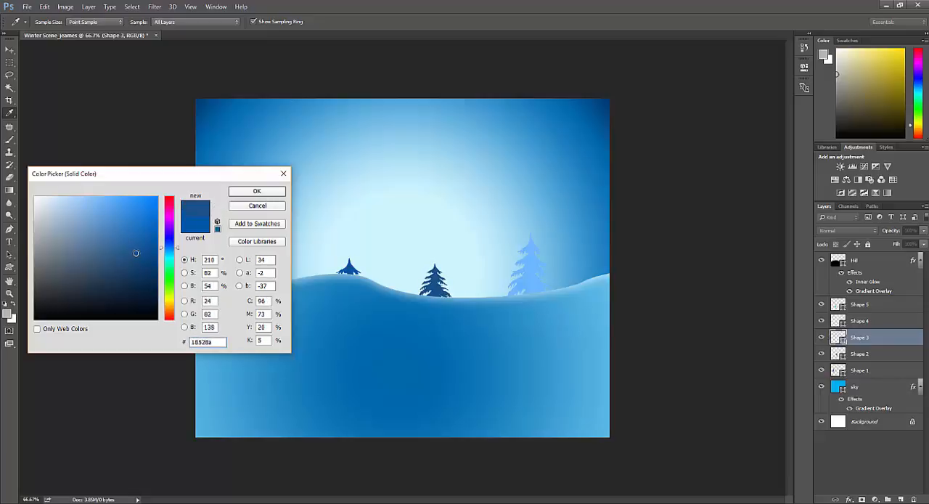
click(255, 193)
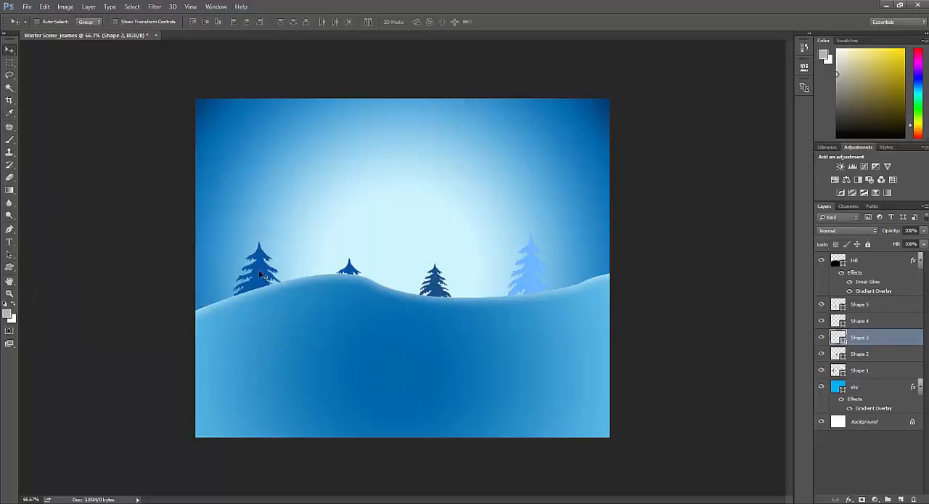
- Move the tree on the hill's crest (Shape 2) up and to the left, and change its fill to light blue
click(863, 356)
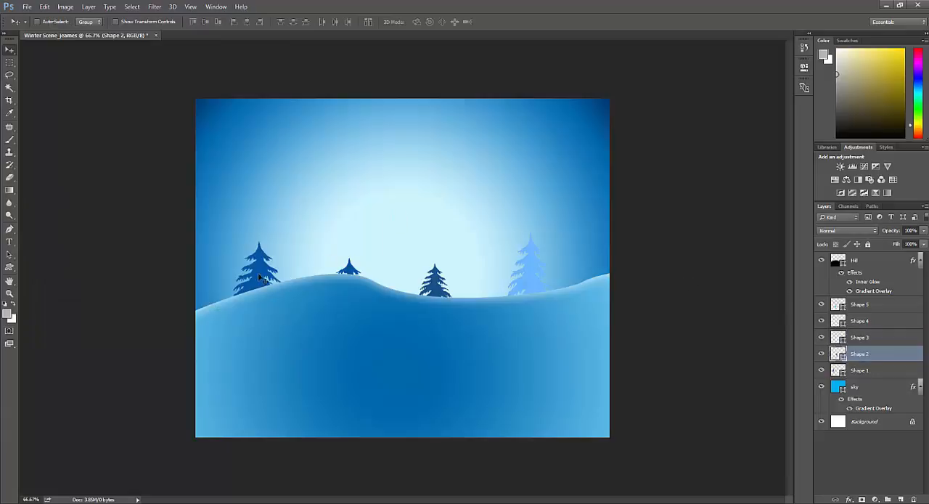
drag(263, 278, 241, 265)
double_click(841, 355)
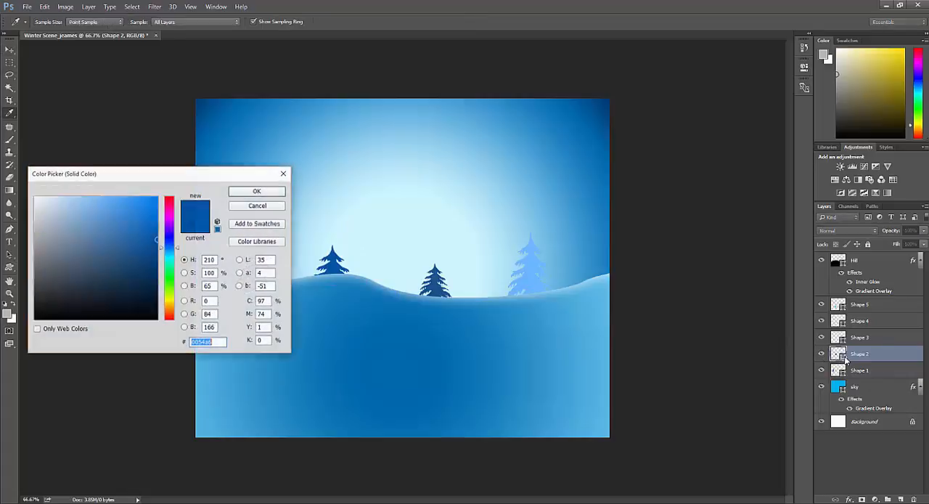
mouse_move(120, 252)
mouse_down()
mouse_move(117, 260)
mouse_move(127, 208)
mouse_move(113, 206)
mouse_up()
click(263, 193)
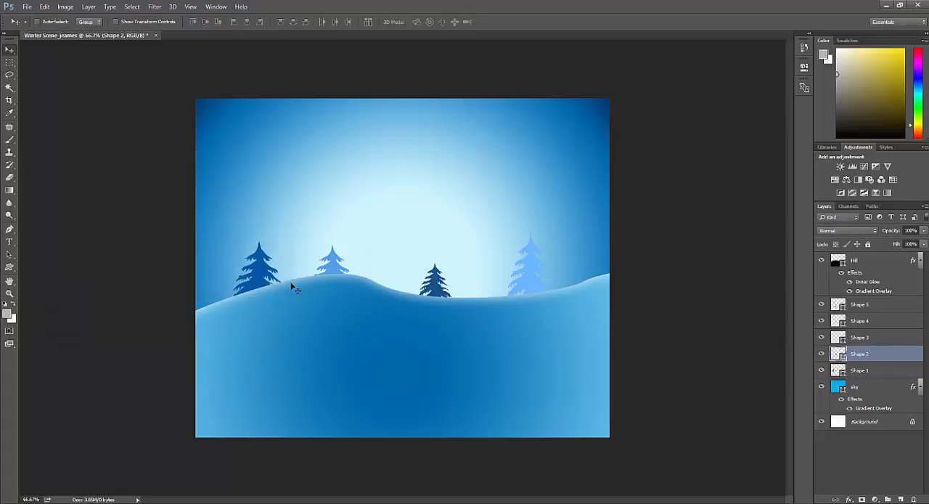
- Group the five tree layers, Shape 1 through Shape 5, keeping them as separate layers
click(877, 306)
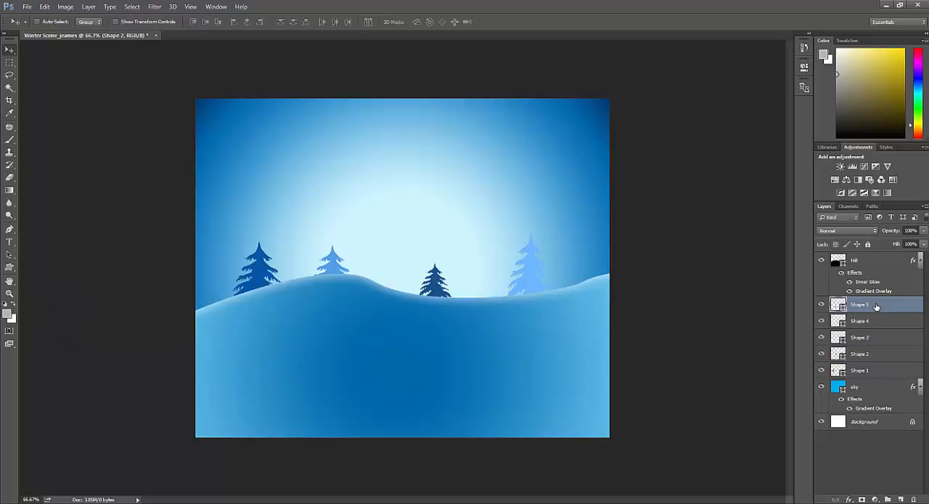
shift+click(860, 372)
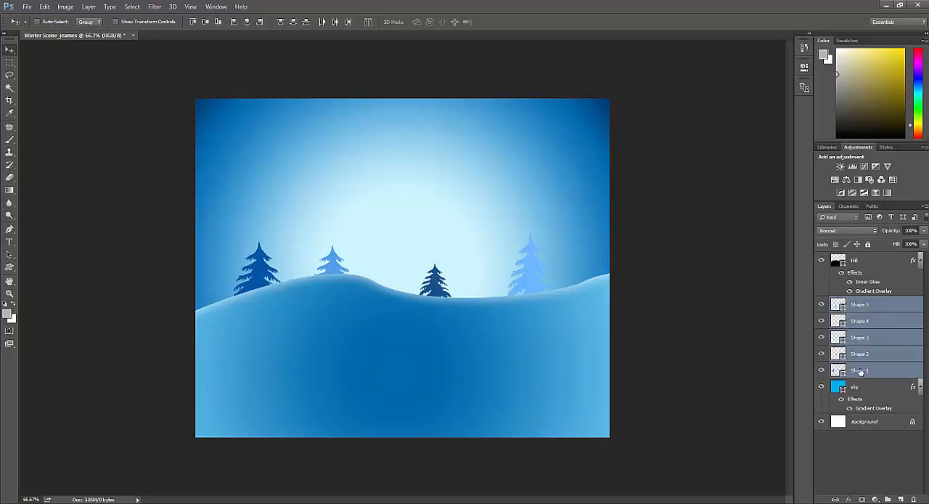
key(ctrl+e)
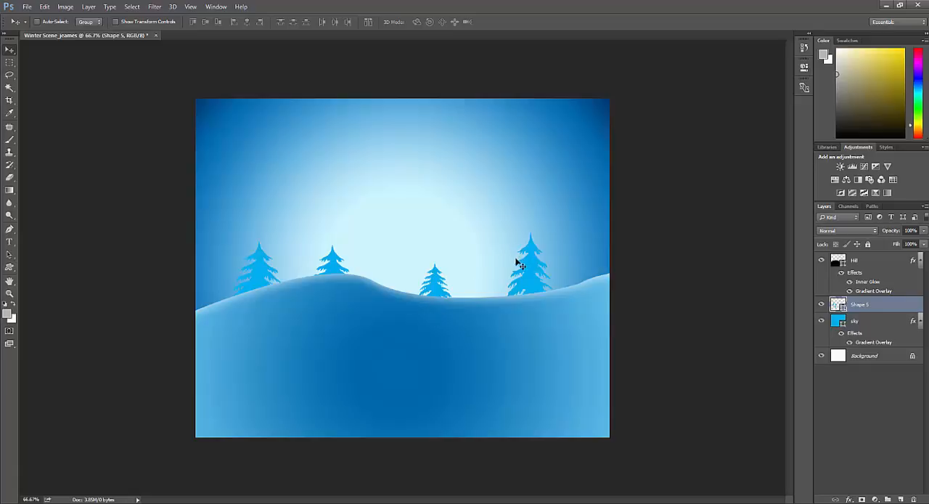
key(ctrl+z)
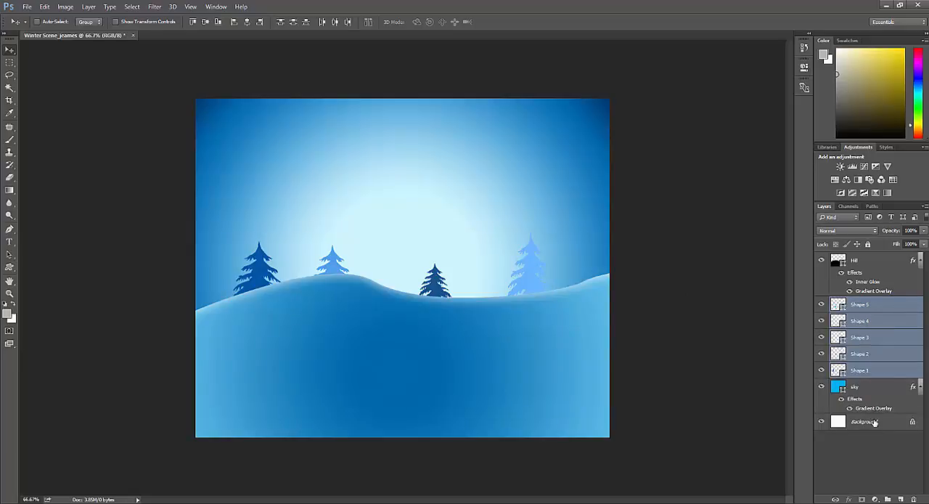
drag(857, 321, 888, 500)
- Rename the new group as Trees and move it above the Hill layer
double_click(859, 302)
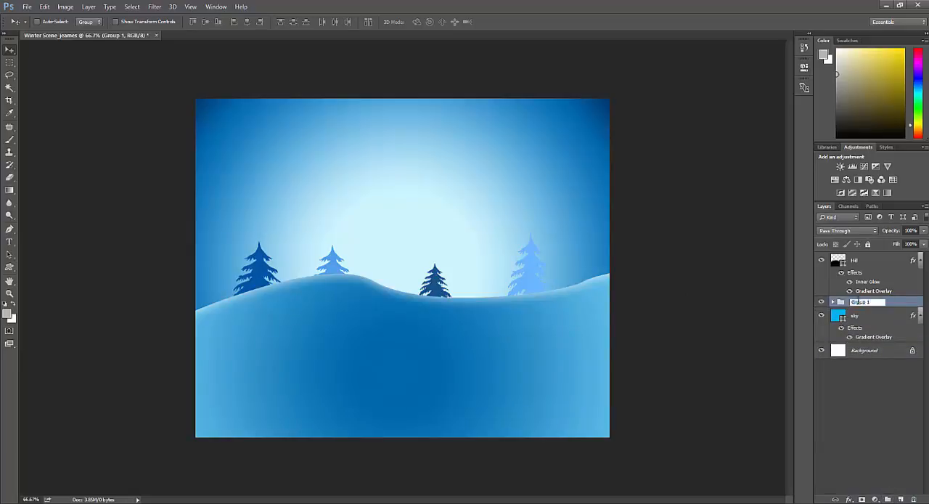
text(Trees)
key(Return)
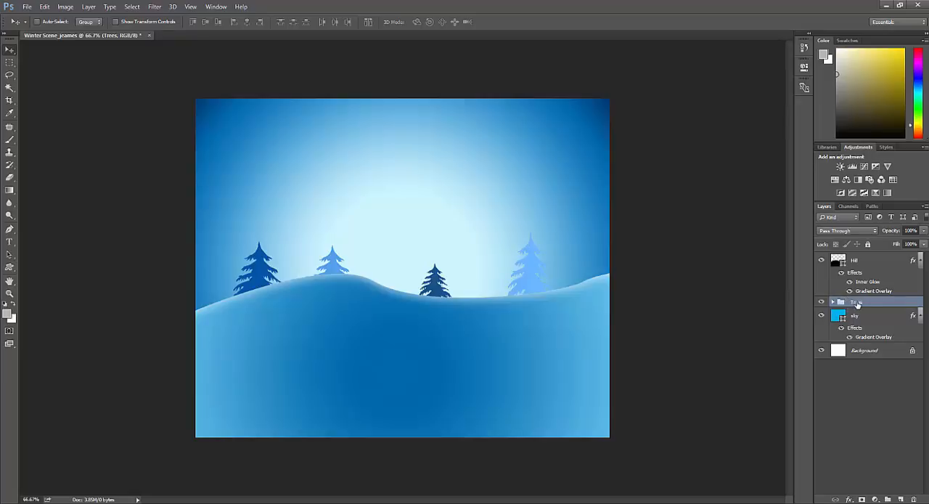
drag(855, 265, 858, 255)
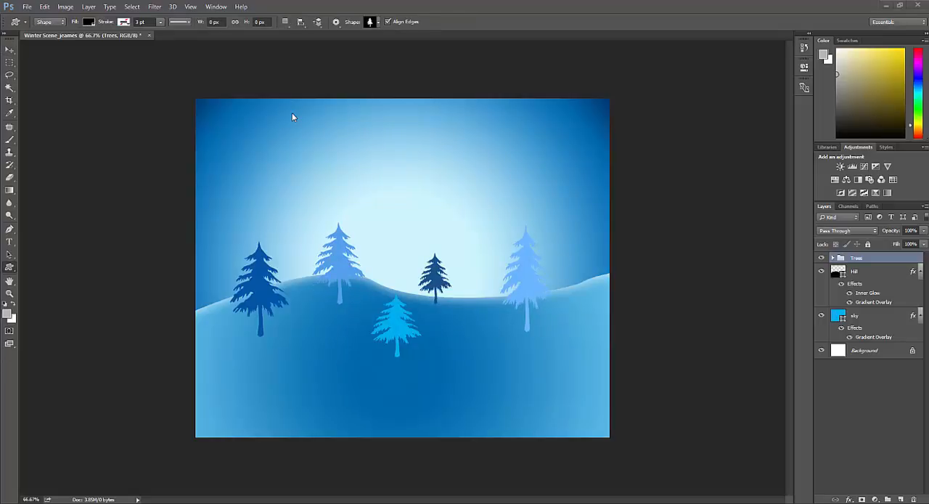
- Draw six white snowflakes of about 14 to 89 px wide across the sky with the thin six-armed snowflake custom shape
click(376, 23)
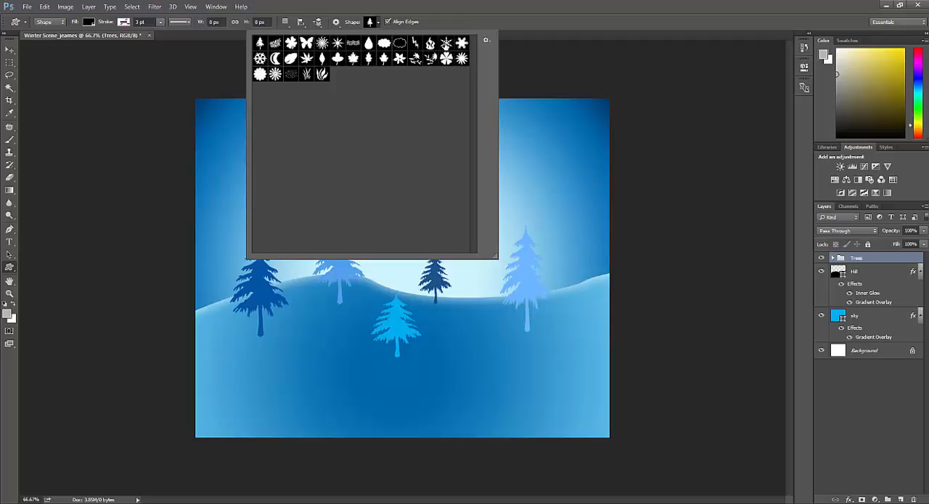
click(446, 42)
double_click(449, 43)
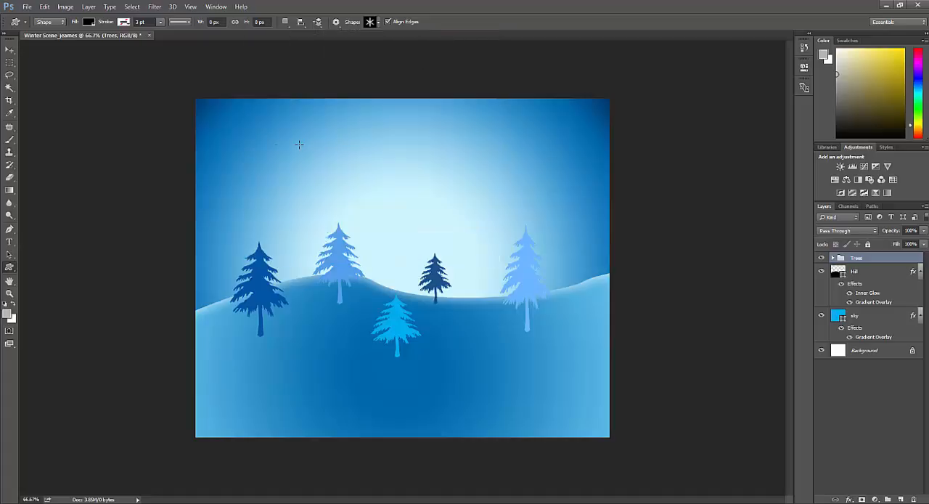
click(88, 23)
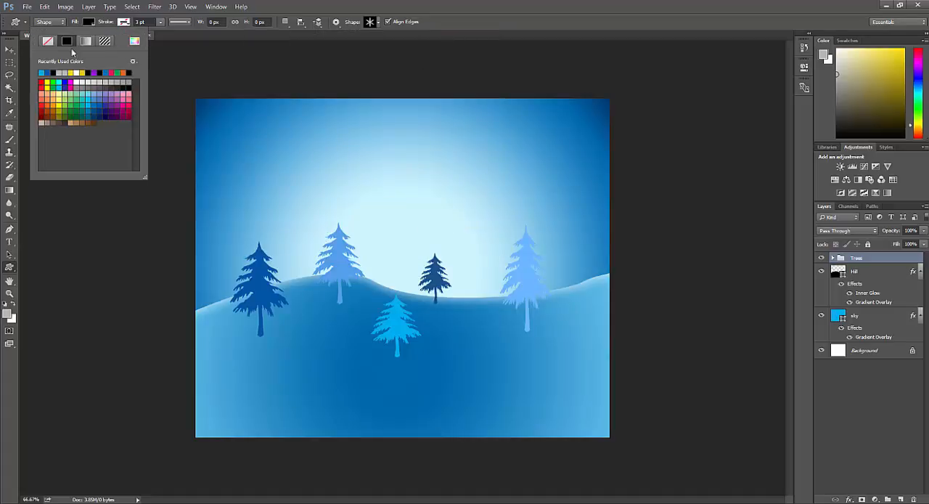
click(75, 80)
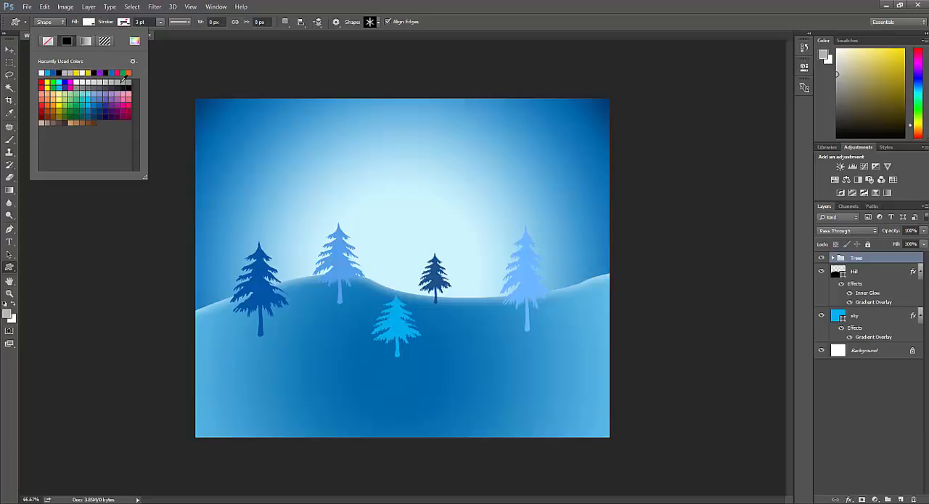
drag(231, 123, 253, 143)
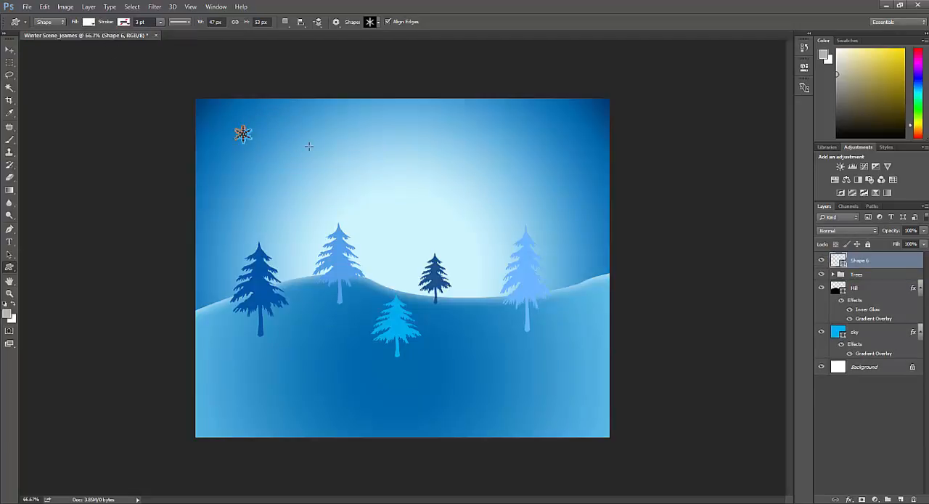
drag(397, 133, 426, 163)
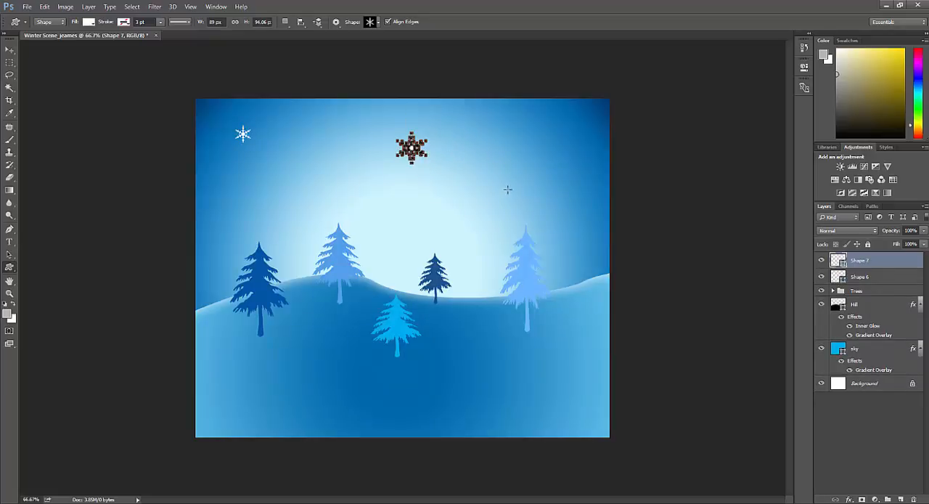
drag(501, 192, 513, 203)
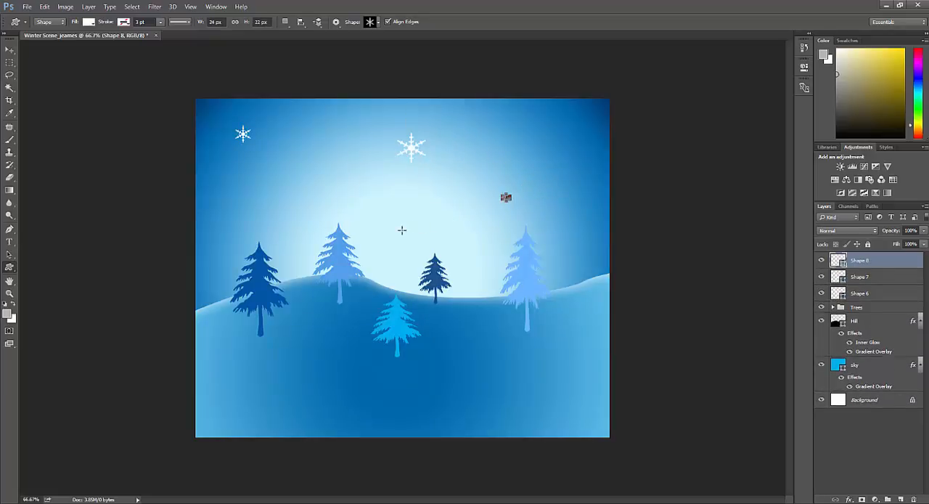
drag(402, 230, 412, 242)
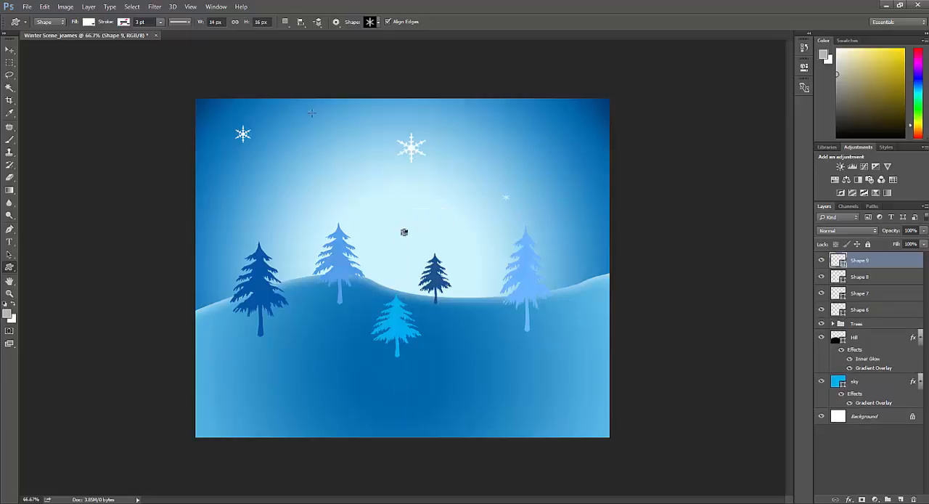
drag(311, 112, 339, 147)
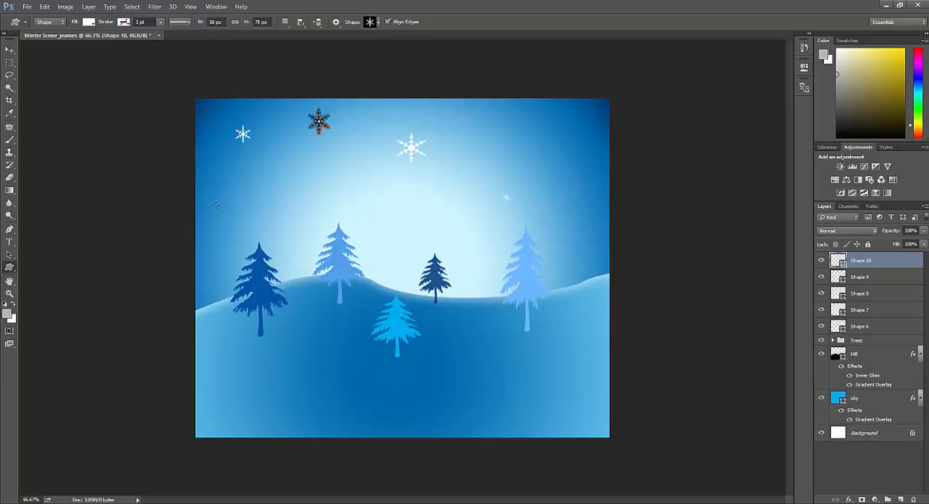
drag(216, 205, 223, 212)
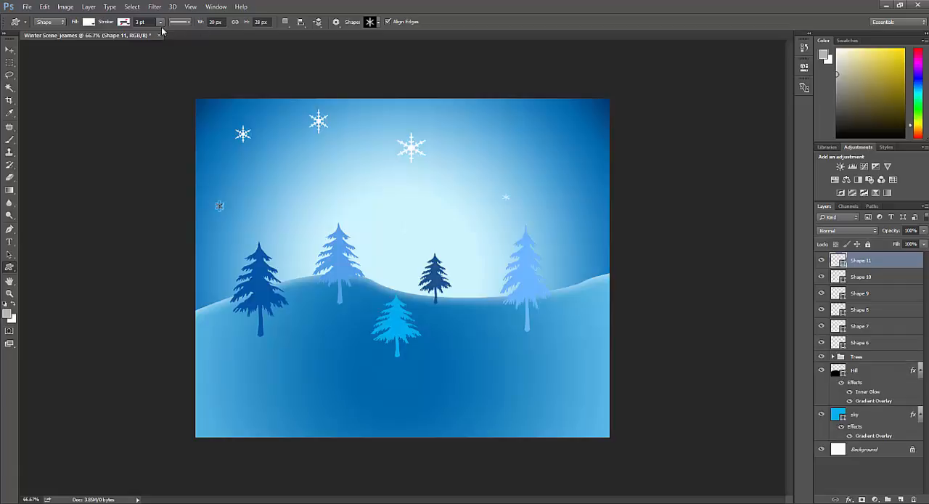
- Scatter eight more white snowflakes of varied small sizes across the sky with the thick solid snowflake custom shape
click(377, 24)
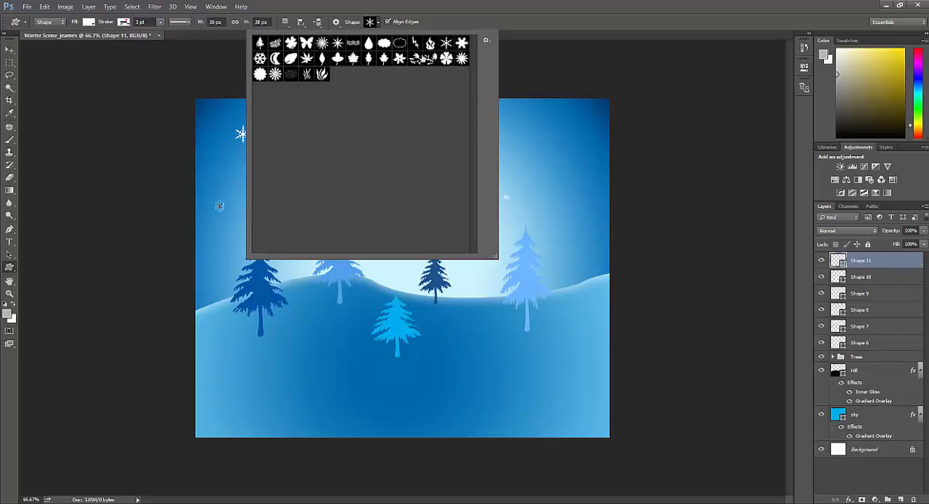
double_click(462, 43)
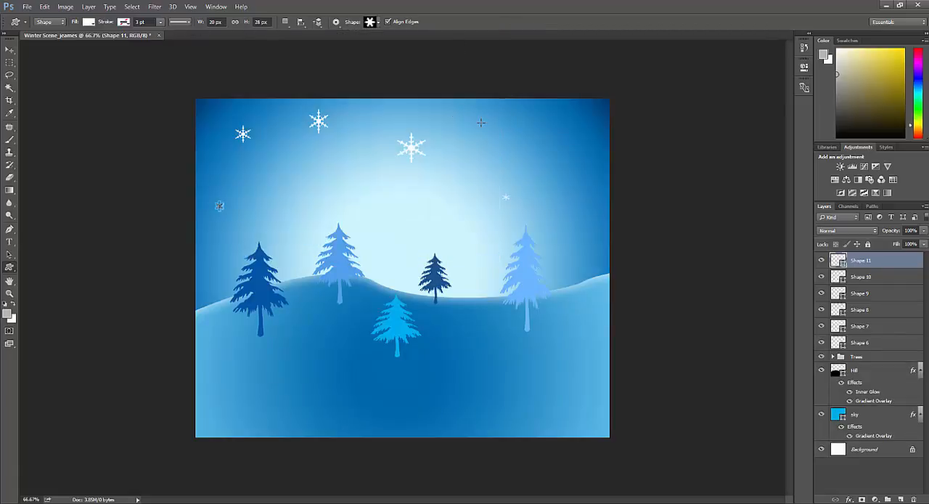
drag(481, 122, 501, 142)
drag(376, 184, 378, 197)
drag(369, 128, 370, 129)
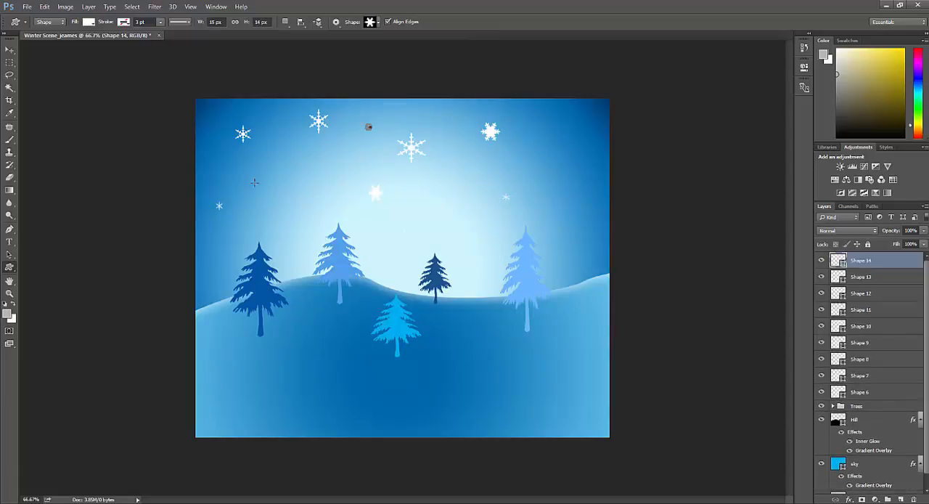
drag(272, 183, 289, 155)
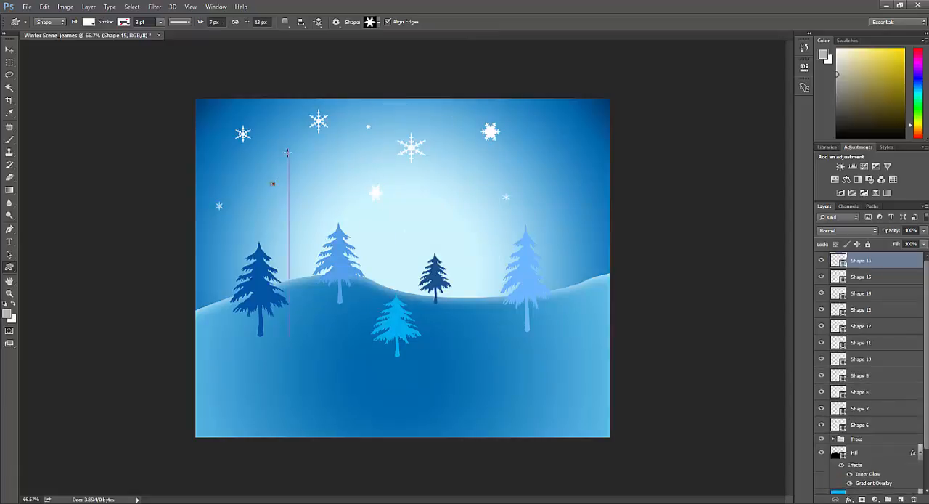
drag(561, 249, 563, 251)
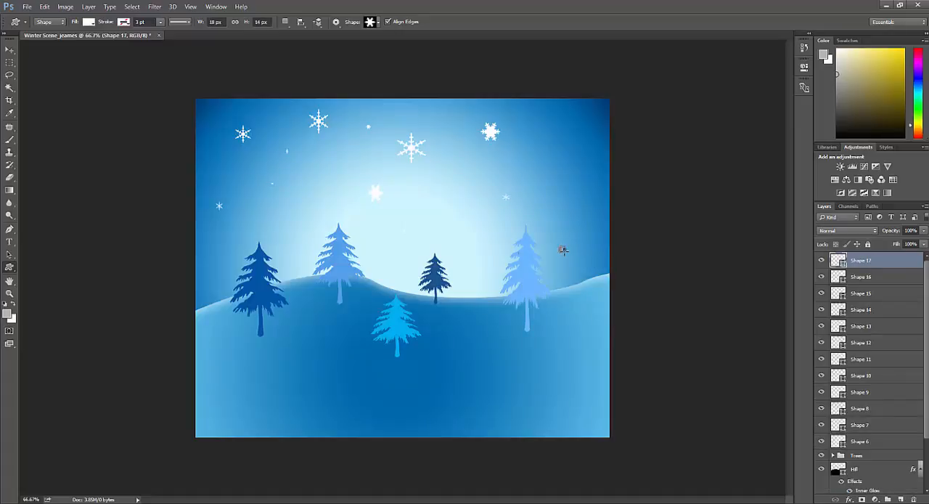
drag(472, 237, 477, 245)
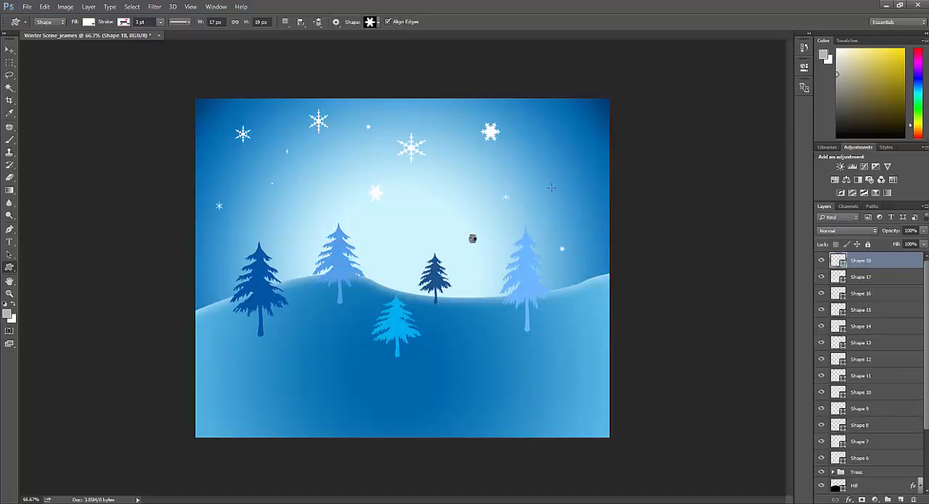
drag(547, 117, 564, 133)
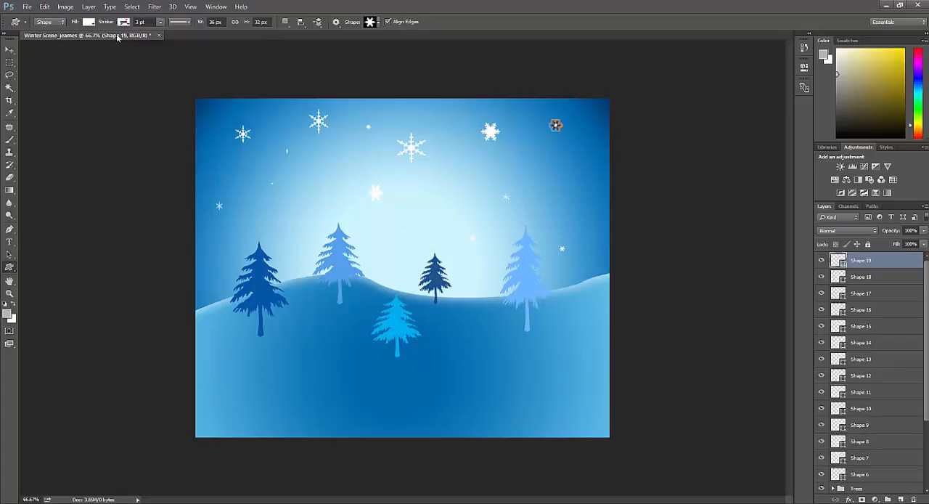
- Draw a white snowflake about 39 by 38 px in the sky's upper left corner with the round, hexagon-like snowflake custom shape
click(370, 22)
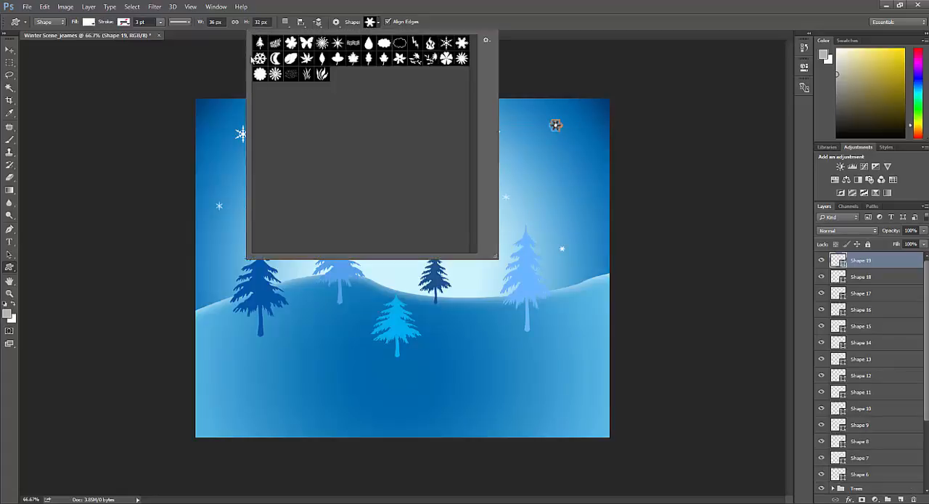
double_click(258, 59)
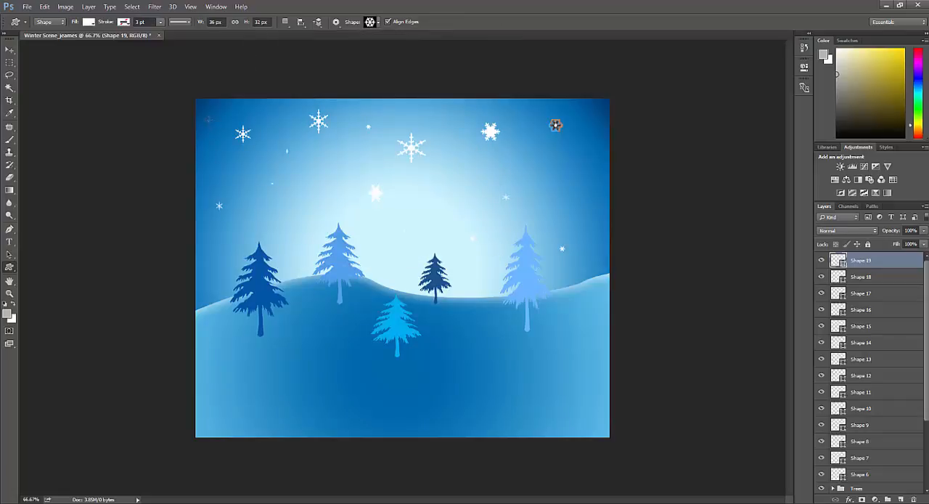
drag(204, 109, 223, 130)
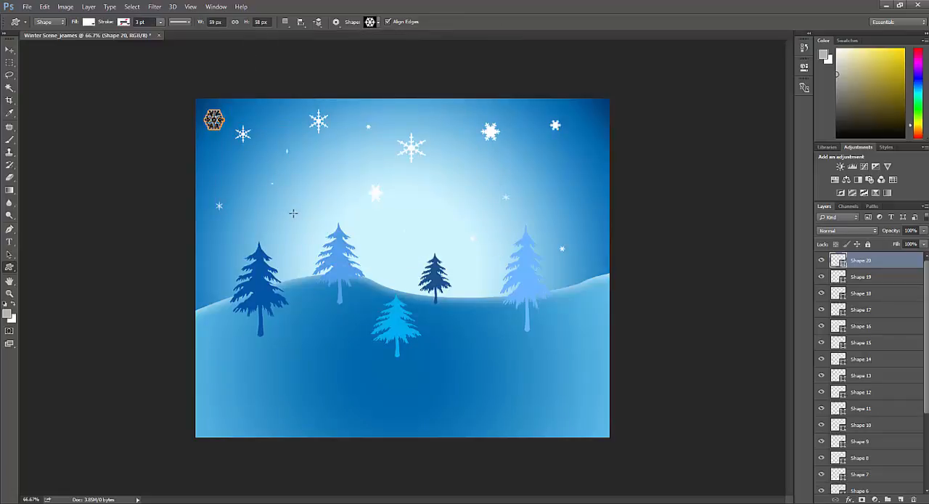
- Scatter seven more white snowflakes about 16 to 32 px wide across the sky and hill with the round, hexagon-like snowflake custom shape
drag(293, 213, 310, 228)
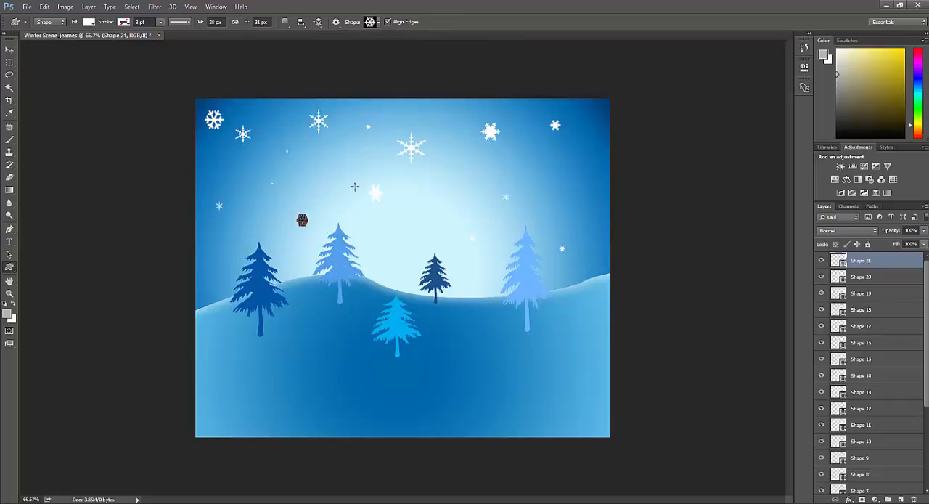
drag(339, 151, 352, 165)
drag(462, 188, 475, 199)
drag(559, 174, 575, 188)
drag(216, 259, 204, 270)
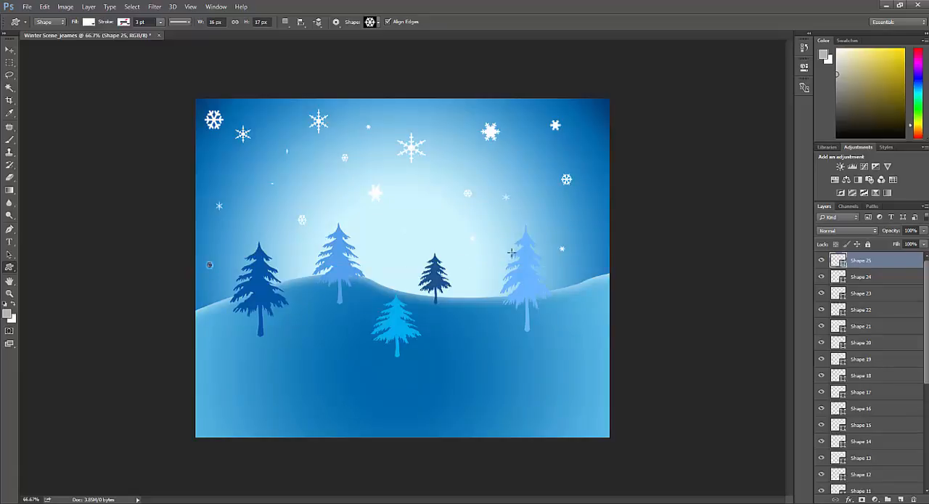
drag(440, 315, 447, 323)
drag(329, 301, 335, 307)
- Merge all the snowflake shape layers, from Shape 27 down to Shape 6, into one layer
mouse_move(927, 275)
mouse_down()
mouse_move(924, 375)
mouse_move(926, 280)
mouse_up()
scroll(877, 264, down, 10)
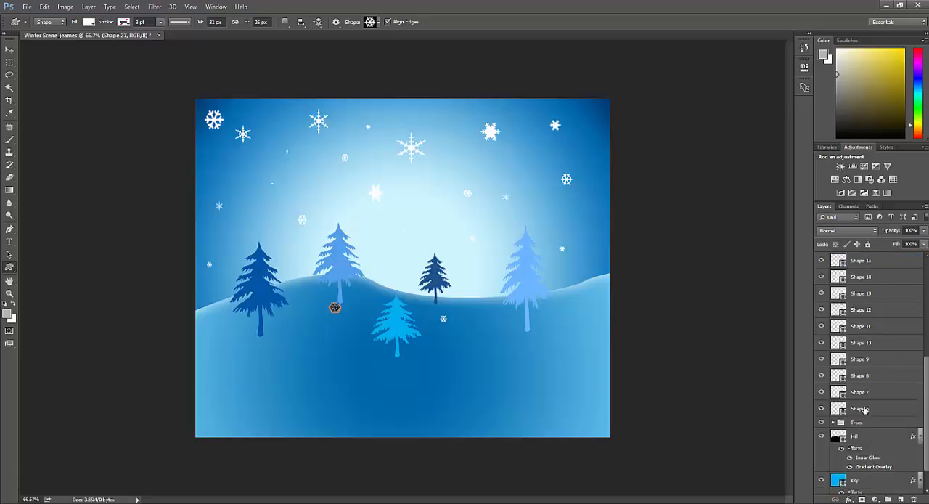
shift+click(864, 410)
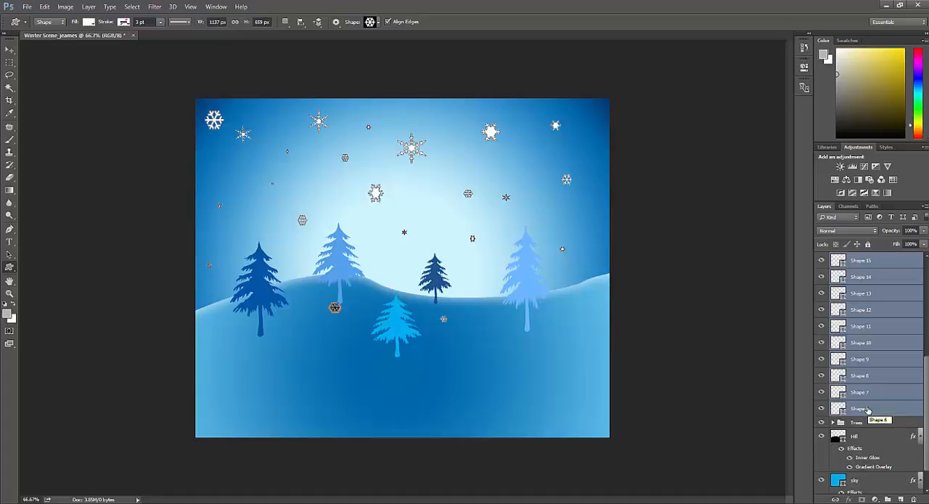
key(ctrl+e)
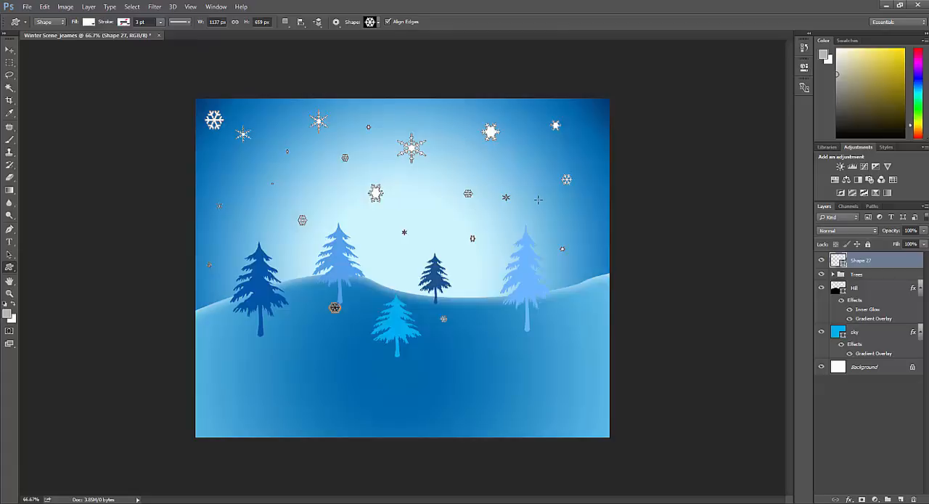
- Rename the merged snowflake layer as snowflakes
double_click(871, 259)
text(Snowflak)
key(BackSpace)
key(Return)
- Add a new layer above the snowflakes layer and name it Front Hill, with the Pen tool active
key(p)
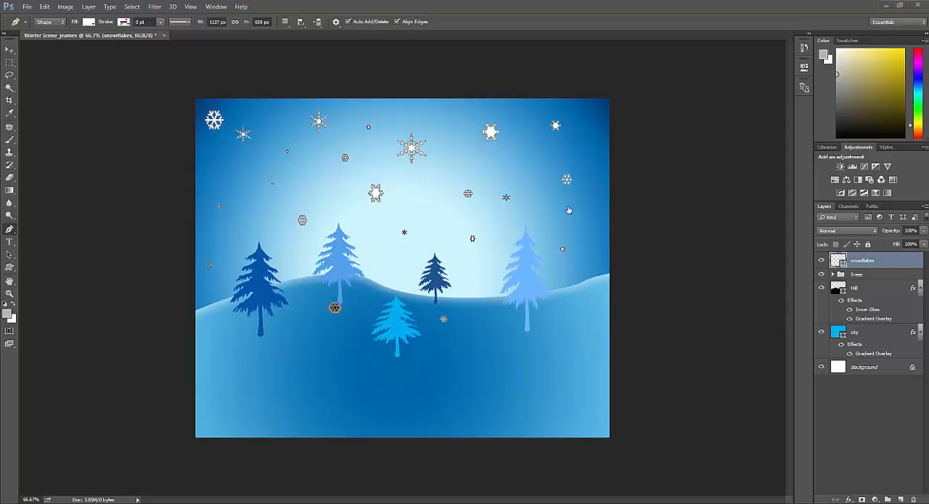
click(901, 499)
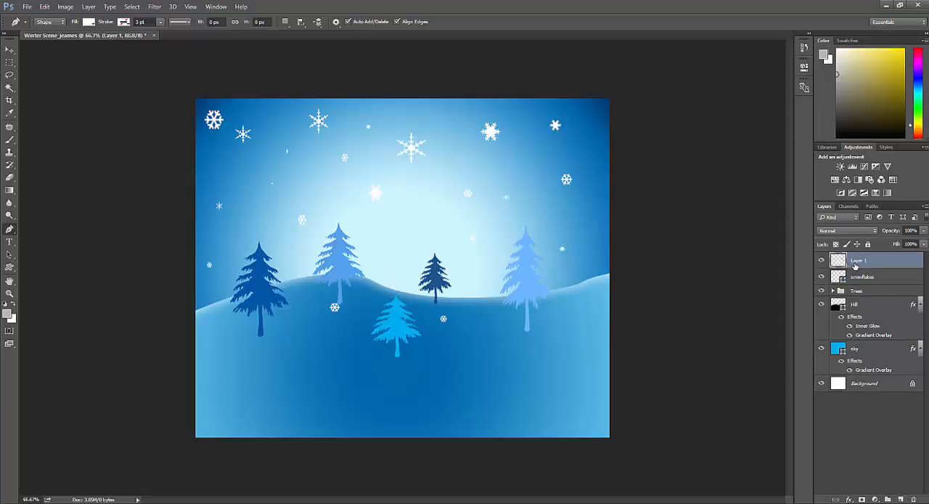
double_click(857, 260)
text(Front Hill)
key(Return)
- Draw a closed white hill shape about 1435 by 405 px with a wavy upper edge across the lower canvas on the Front Hill layer
click(176, 346)
drag(380, 353, 442, 326)
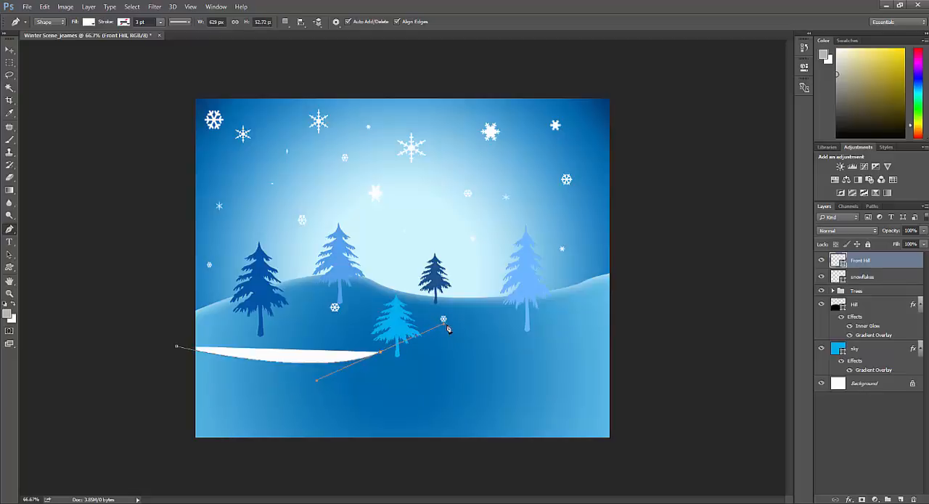
click(571, 347)
drag(629, 352, 652, 350)
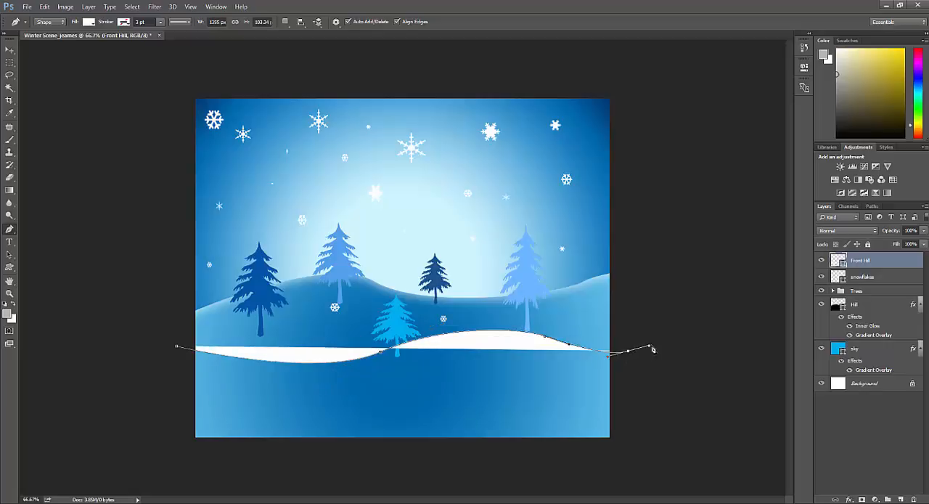
click(629, 455)
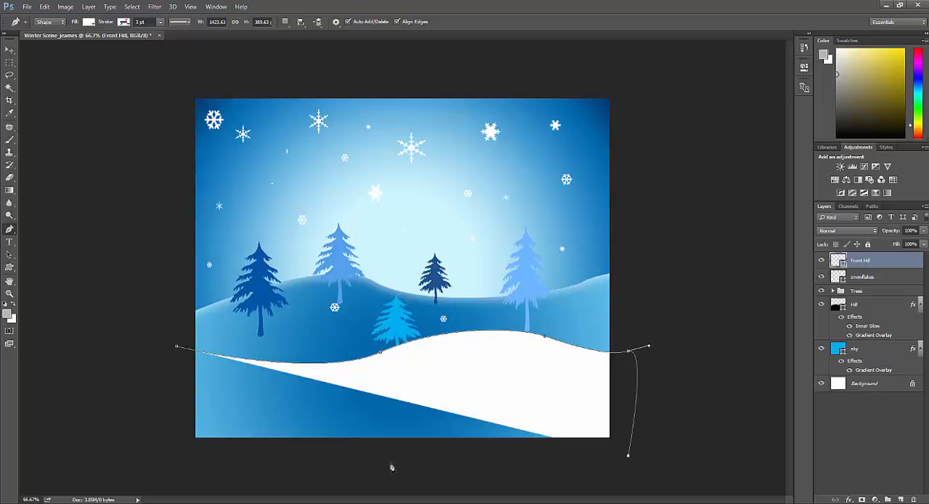
click(174, 459)
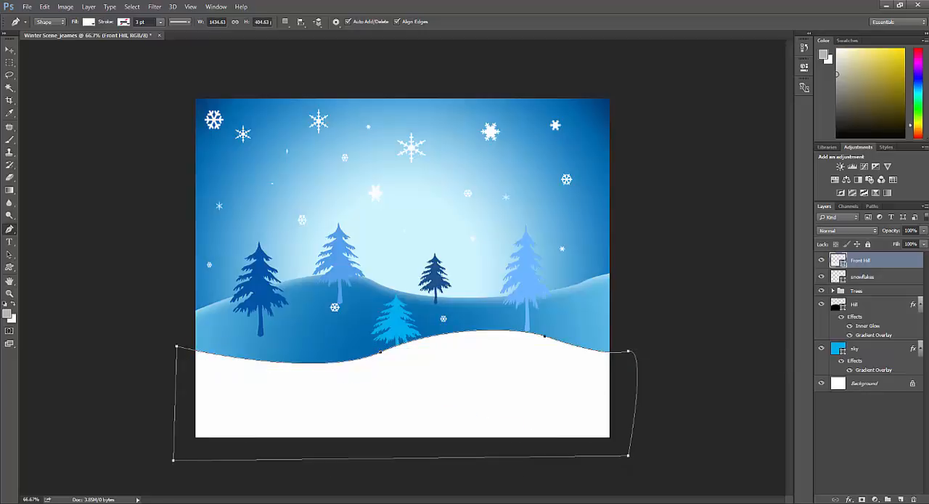
- Add an Inner Glow effect with 75% opacity to the Front Hill layer
double_click(870, 262)
double_click(893, 262)
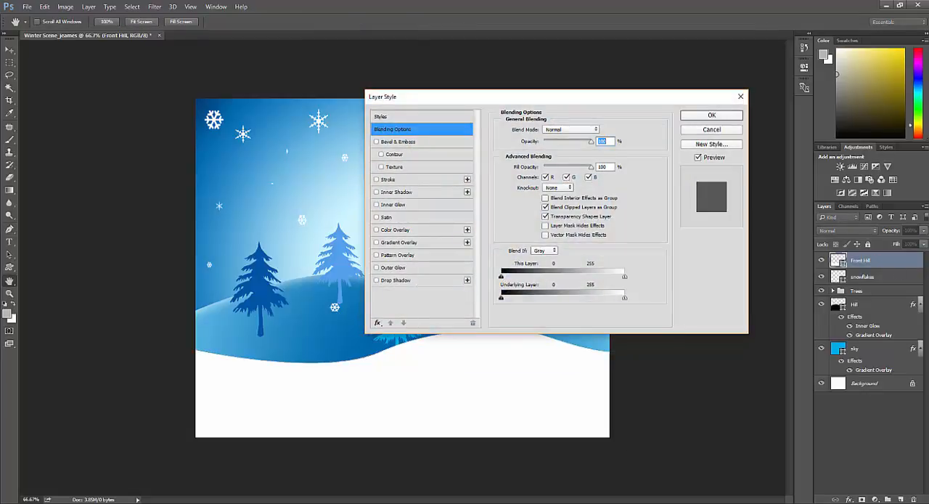
click(377, 204)
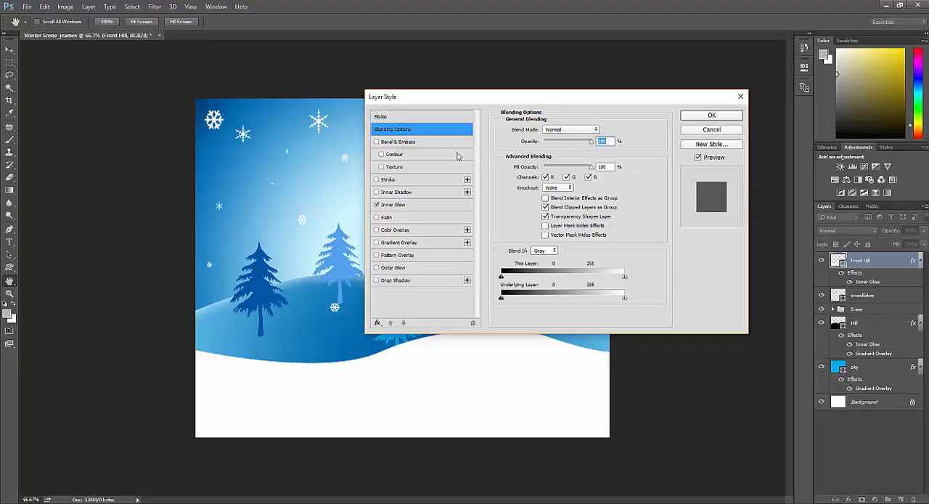
click(414, 208)
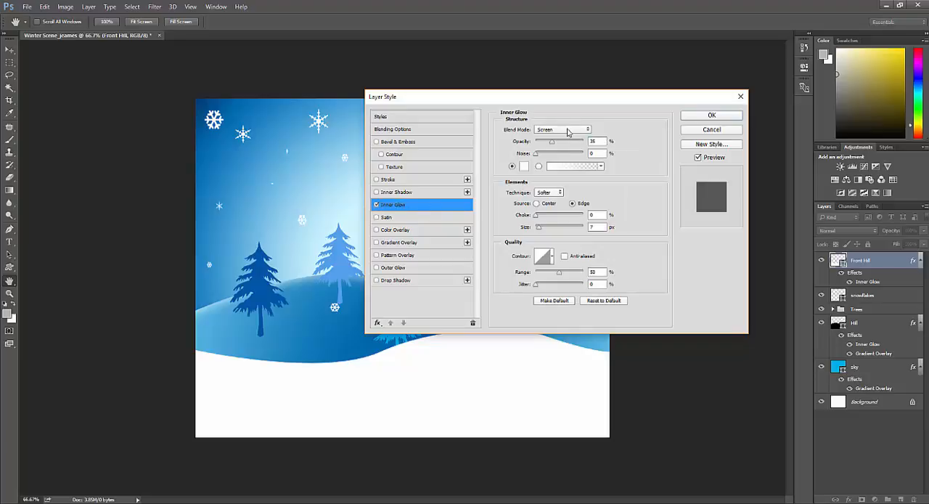
double_click(599, 140)
text(75)
key(Return)
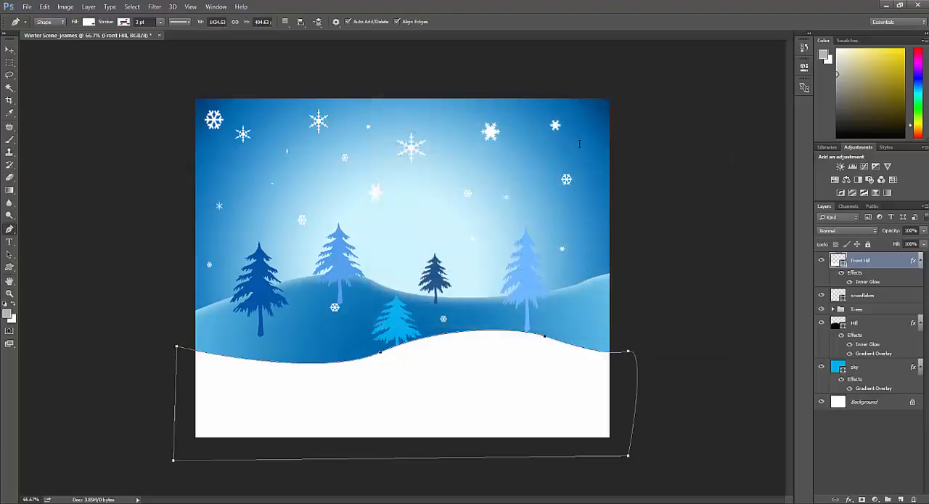
- Set the Front Hill layer's Inner Glow to a size of 50 px and the light blue colour #c2f0ff
double_click(885, 262)
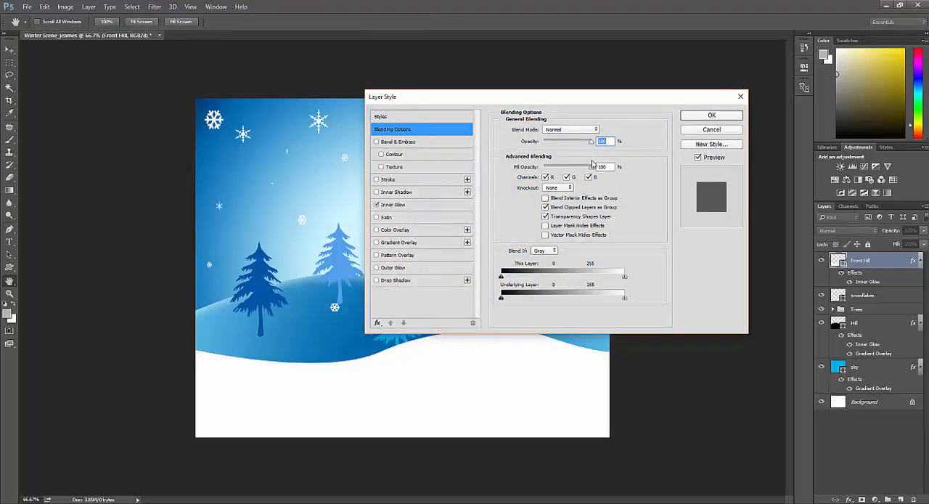
click(426, 204)
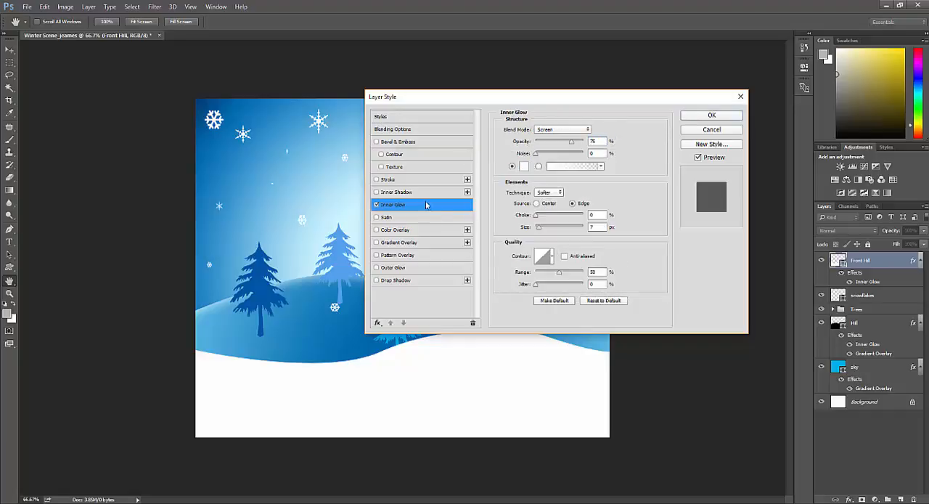
double_click(590, 227)
text(50)
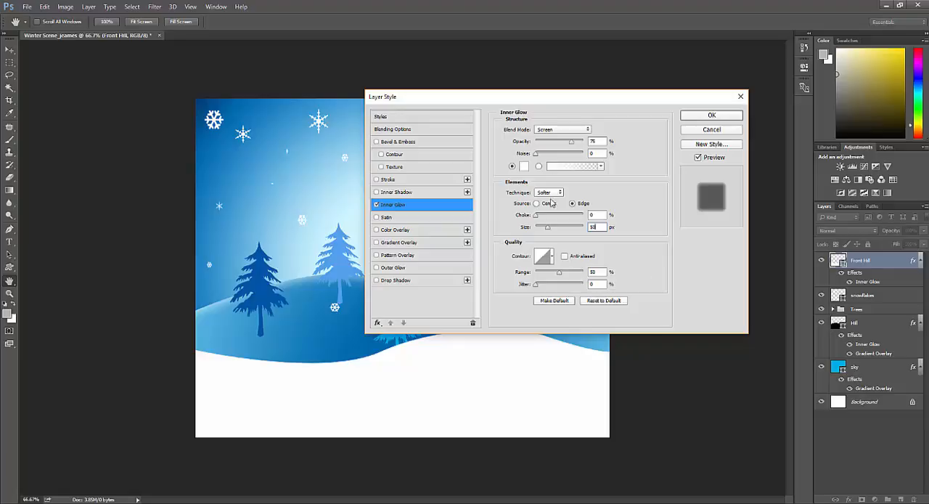
click(524, 166)
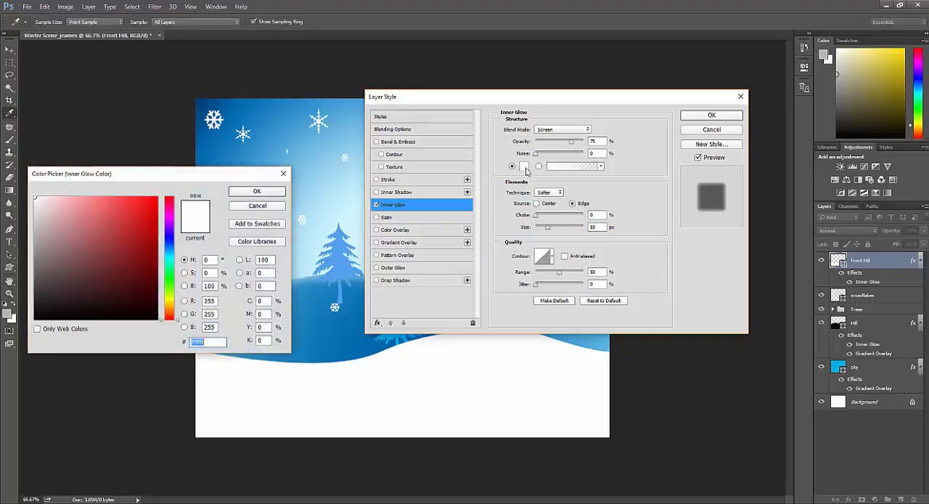
click(169, 254)
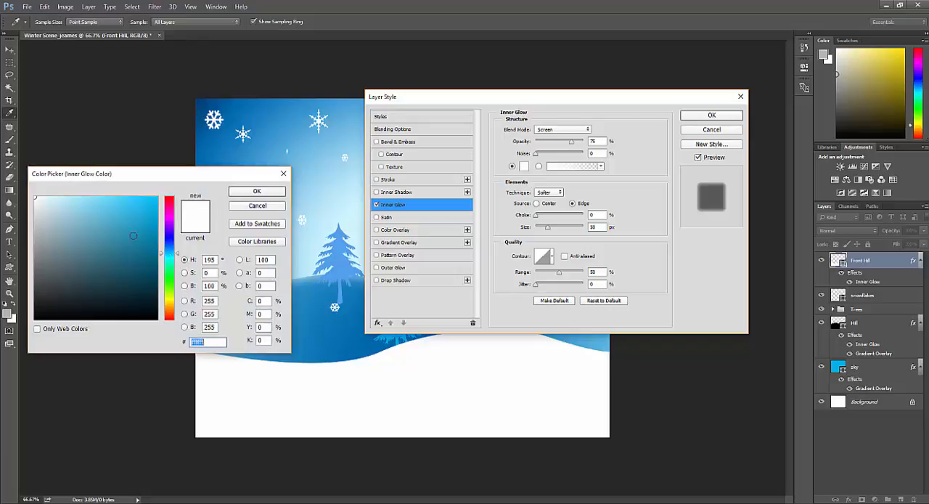
drag(77, 206, 63, 197)
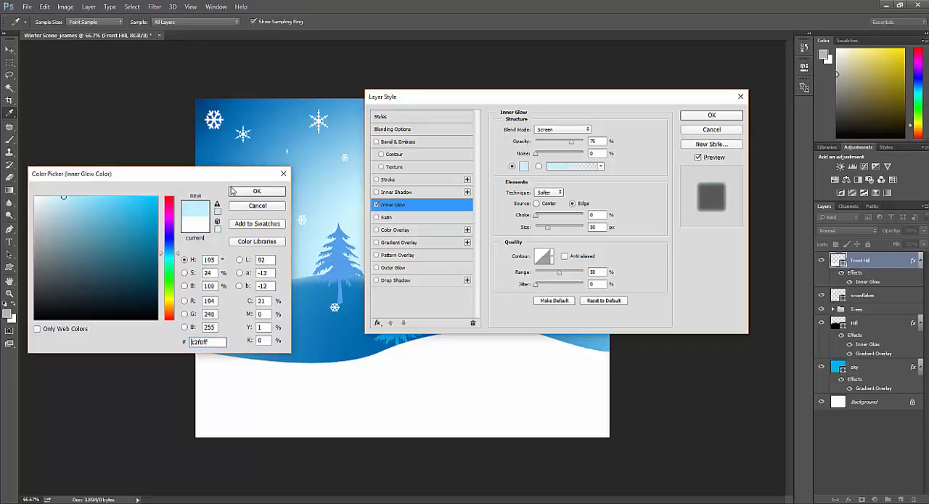
click(246, 191)
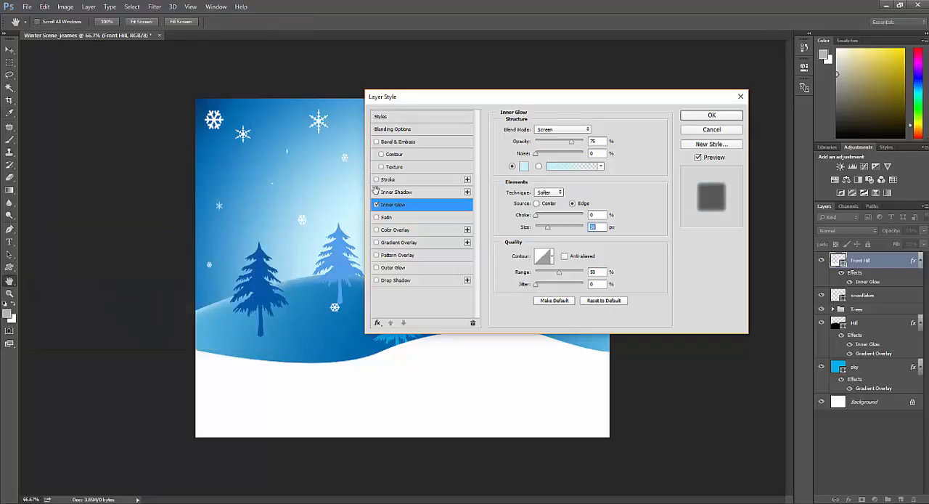
click(704, 117)
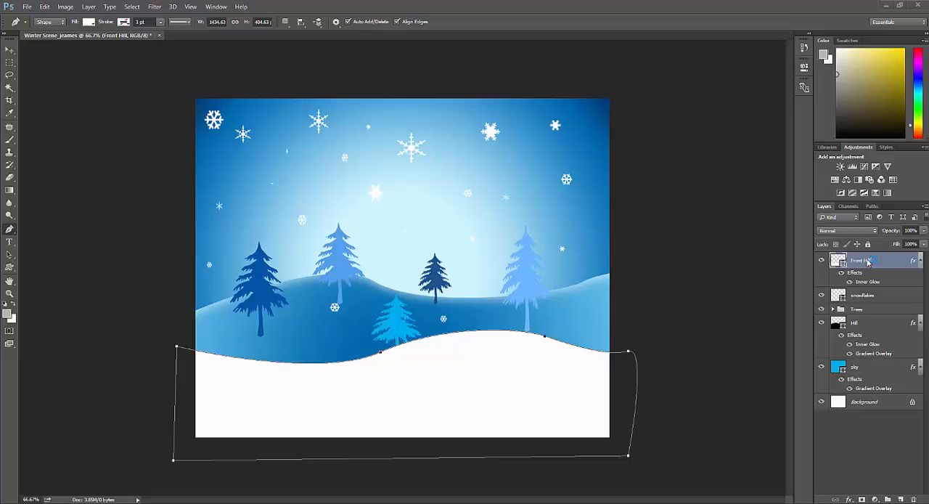
- Change the fill colour of the Front Hill shape to #a7fef6
click(89, 22)
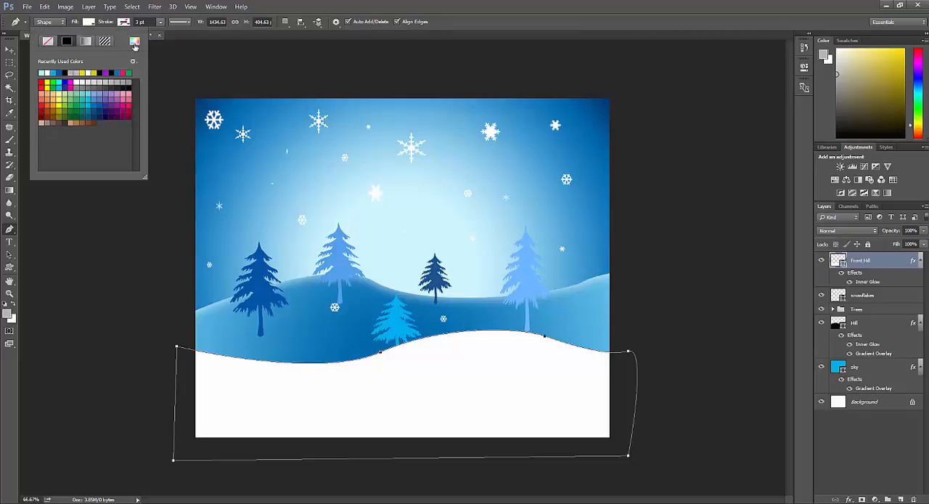
click(135, 43)
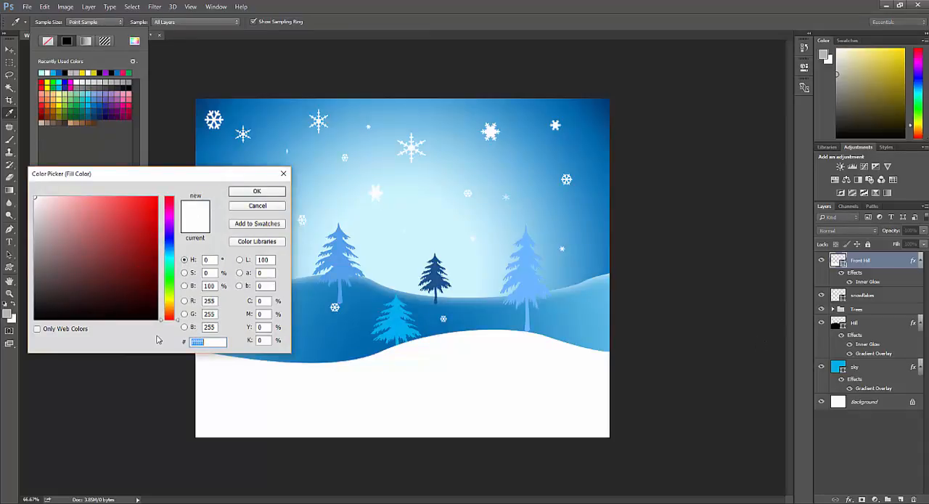
text(a7fef)
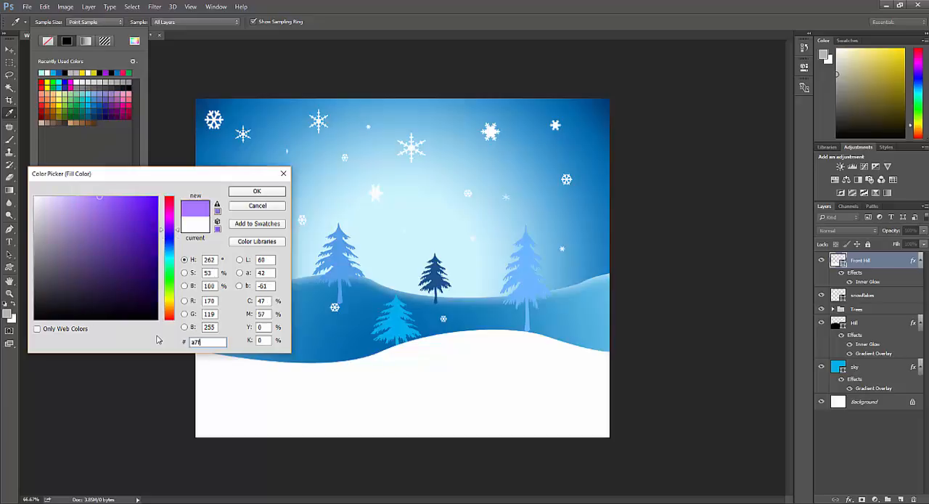
text(6)
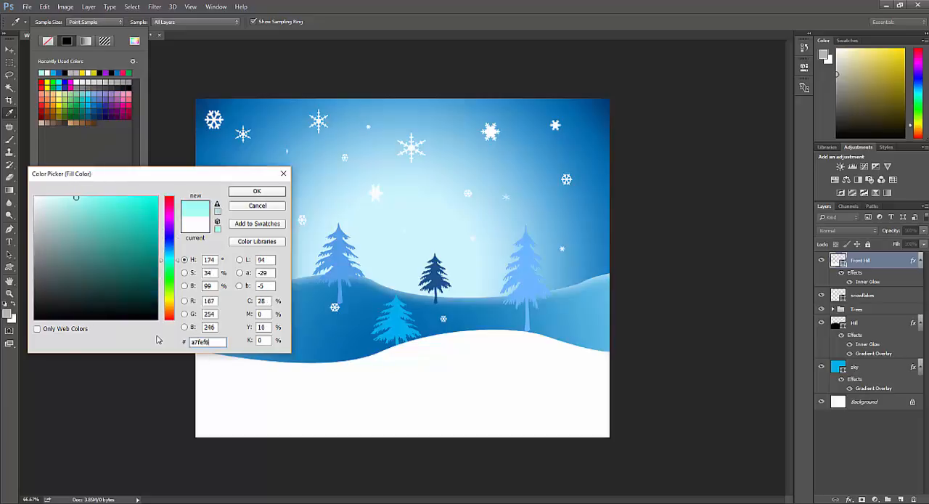
click(266, 191)
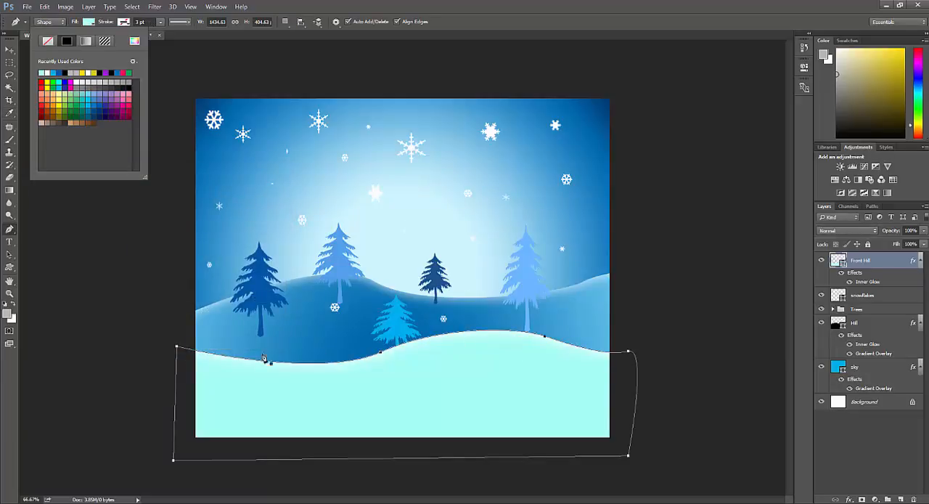
click(661, 403)
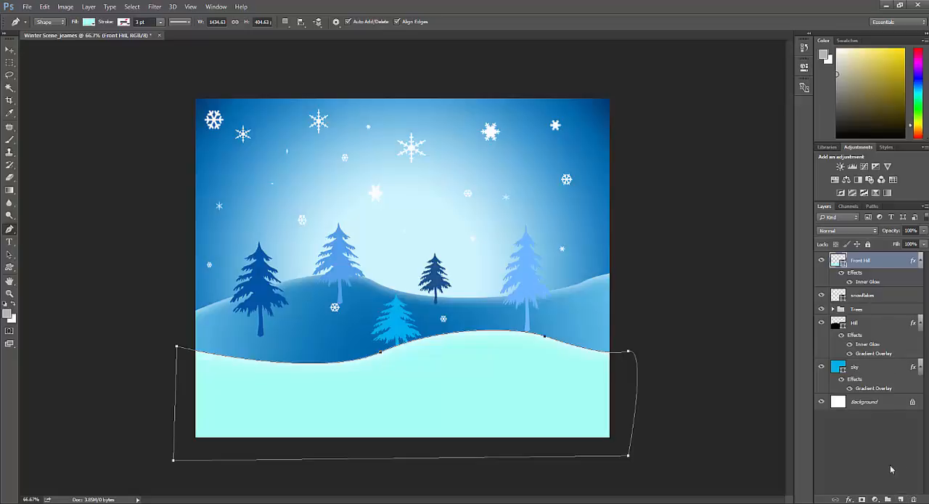
- Add a new layer above Front Hill and name it very front hill
click(900, 499)
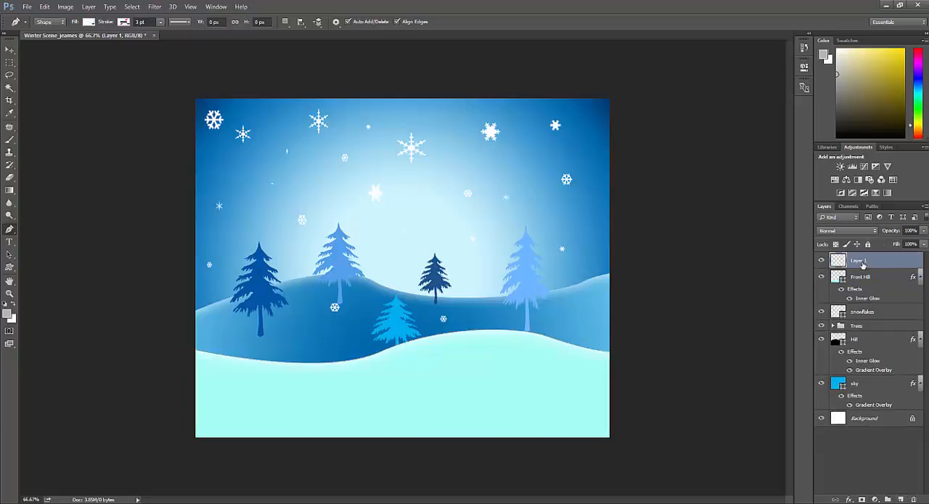
double_click(862, 261)
text(snry front hill)
key(Return)
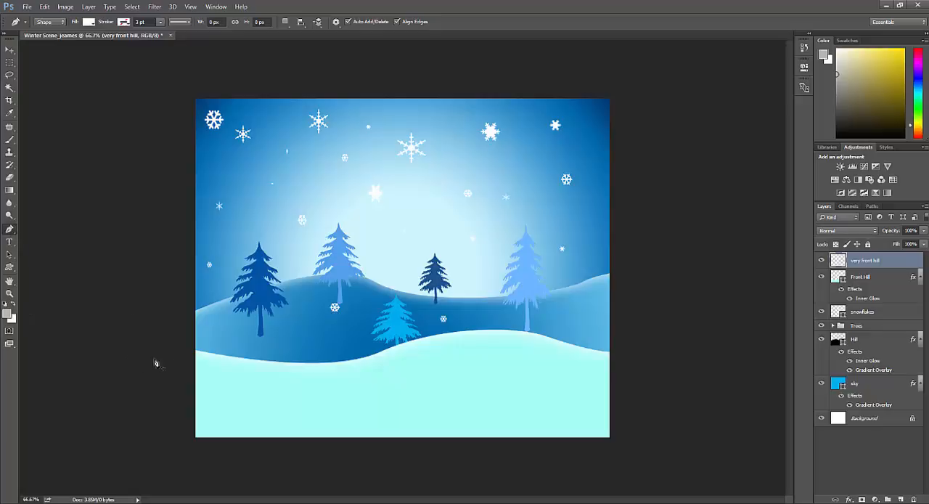
- Draw a closed white hill shape about 1523 by 317 px with a gently dipping upper edge on the very front hill layer
click(180, 358)
drag(325, 392, 386, 394)
drag(660, 361, 668, 364)
click(645, 457)
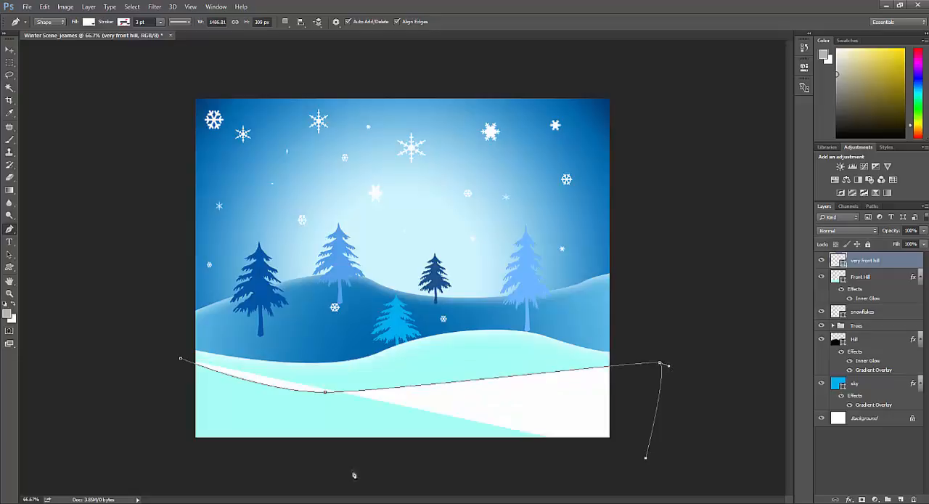
click(169, 459)
click(181, 361)
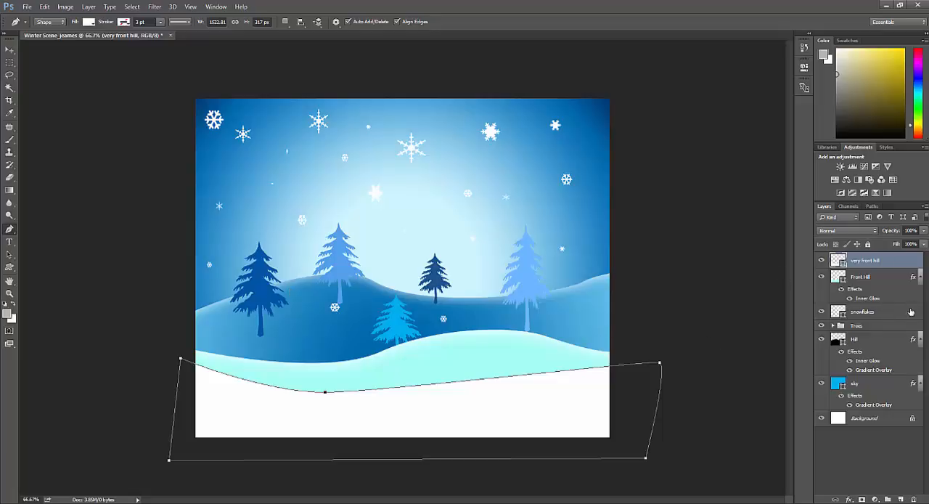
- Add an Inner Glow effect to the very front hill layer and set its glow colour to a bright sky blue
double_click(870, 261)
double_click(908, 263)
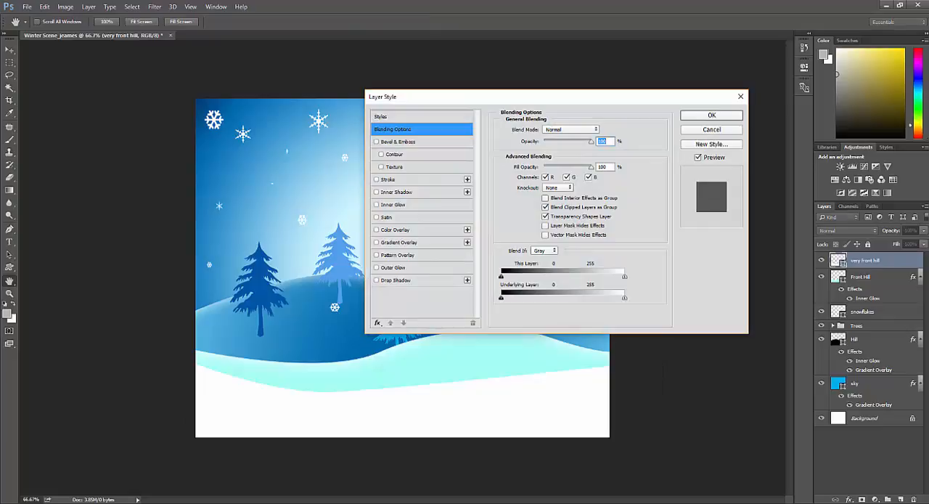
click(377, 205)
click(402, 208)
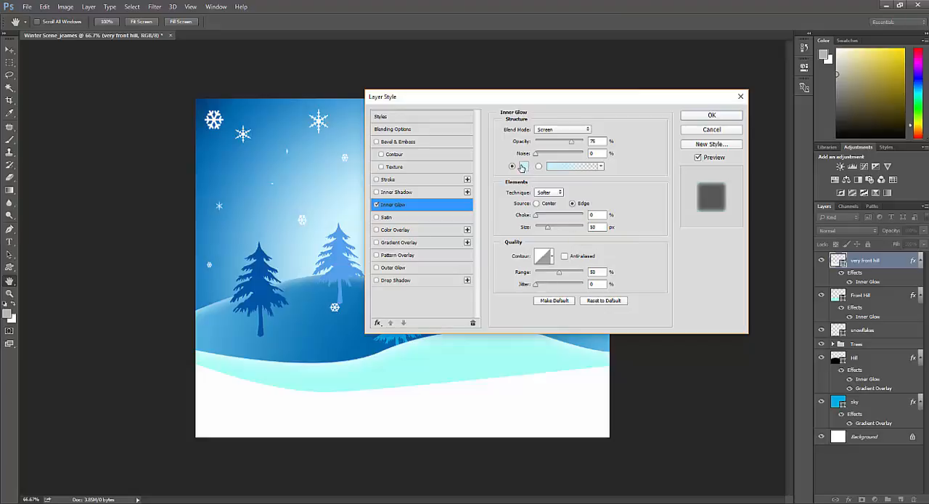
click(521, 167)
click(118, 198)
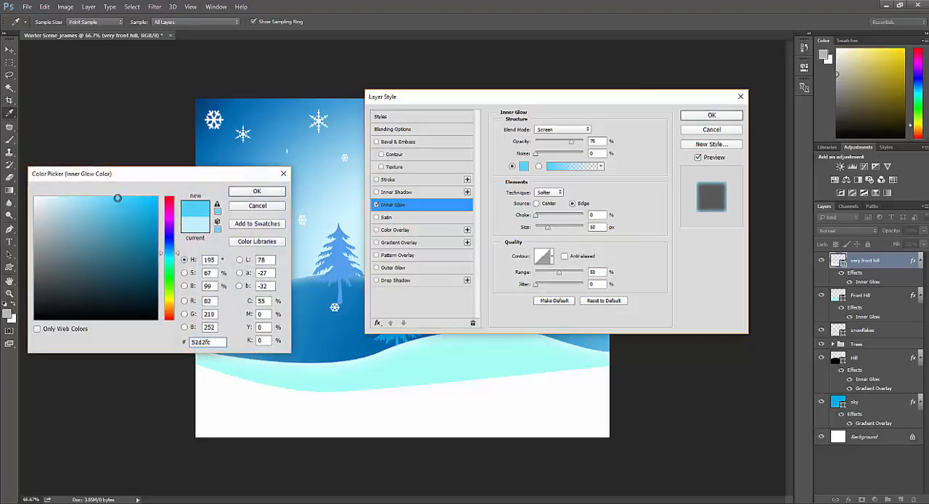
click(242, 191)
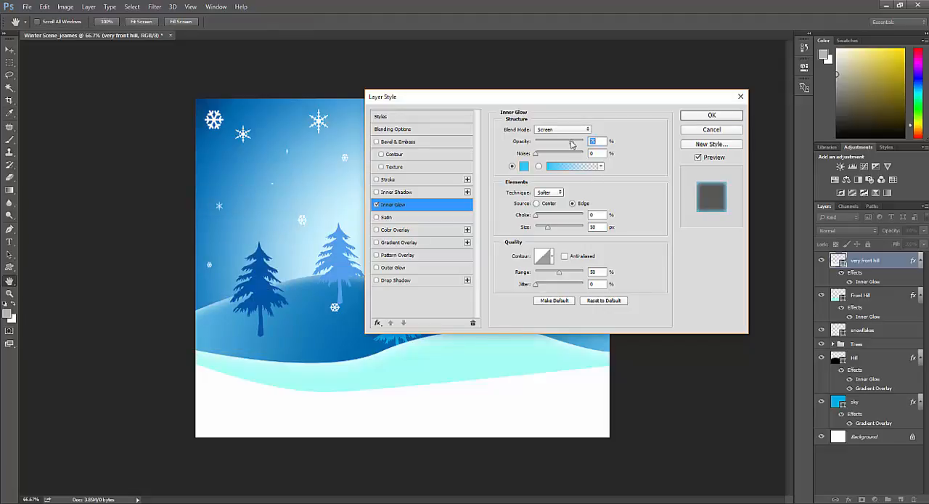
- Set the very front hill layer's Inner Glow opacity to 91% and enlarge the glow size moderately
drag(572, 144, 578, 145)
drag(549, 229, 555, 231)
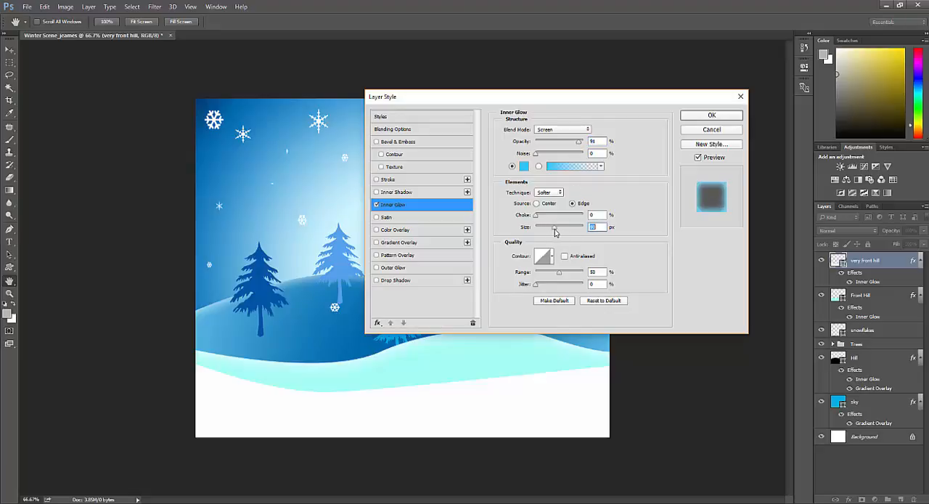
click(695, 116)
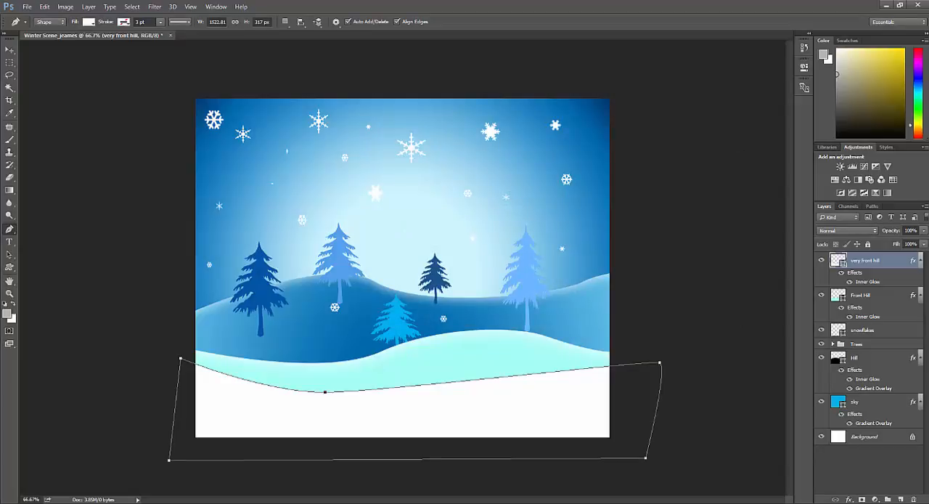
- Add a Gradient Overlay to the very front hill layer and remove the two middle colour stops from its gradient
double_click(894, 264)
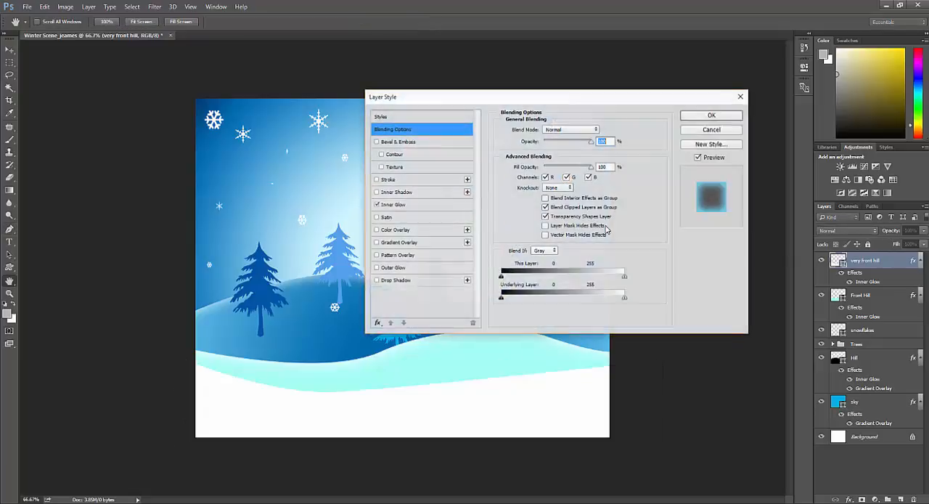
click(377, 243)
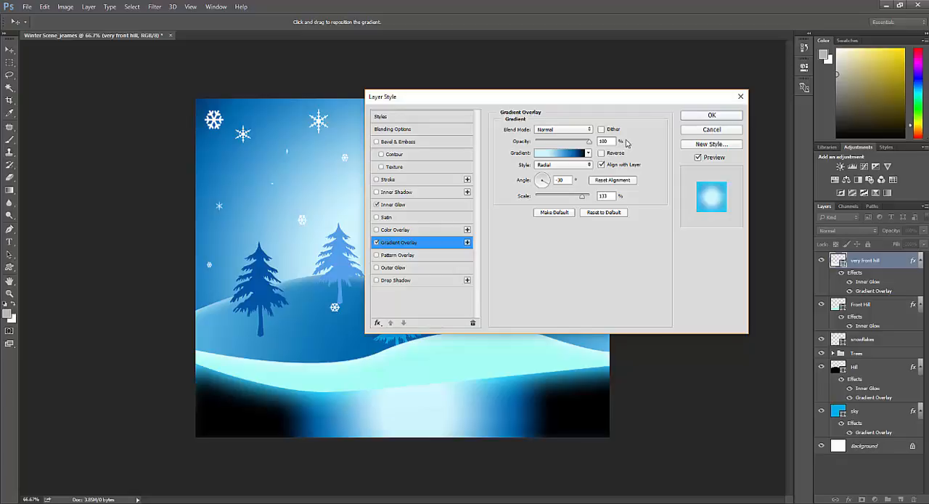
click(563, 153)
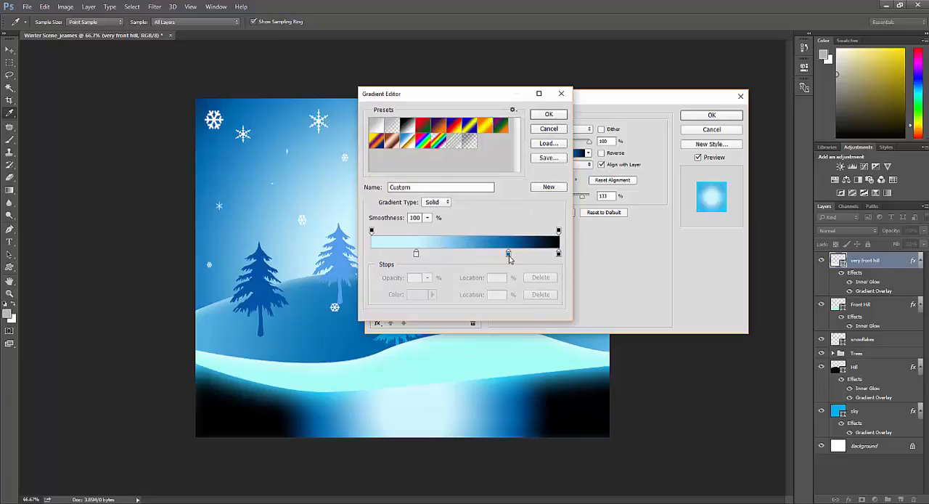
drag(509, 259, 368, 256)
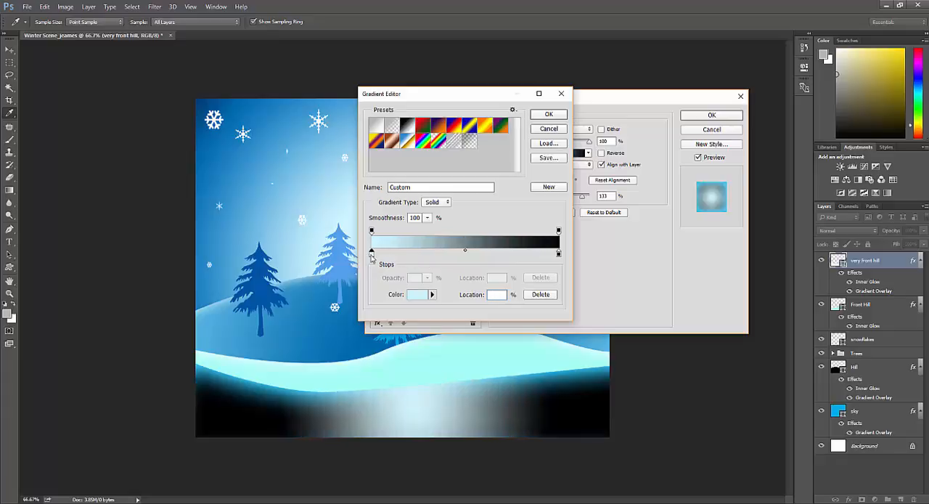
- Set the starting colour stop of the very front hill gradient to #51ddfe
double_click(372, 255)
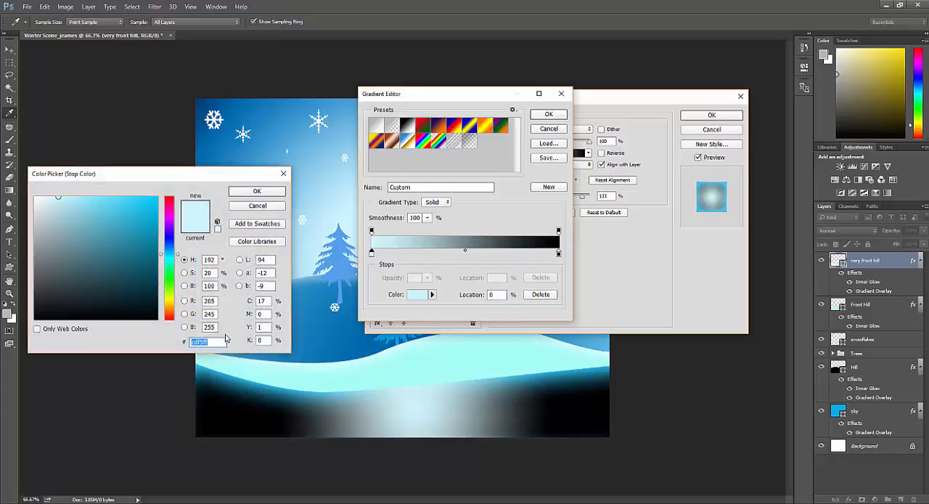
text(5)
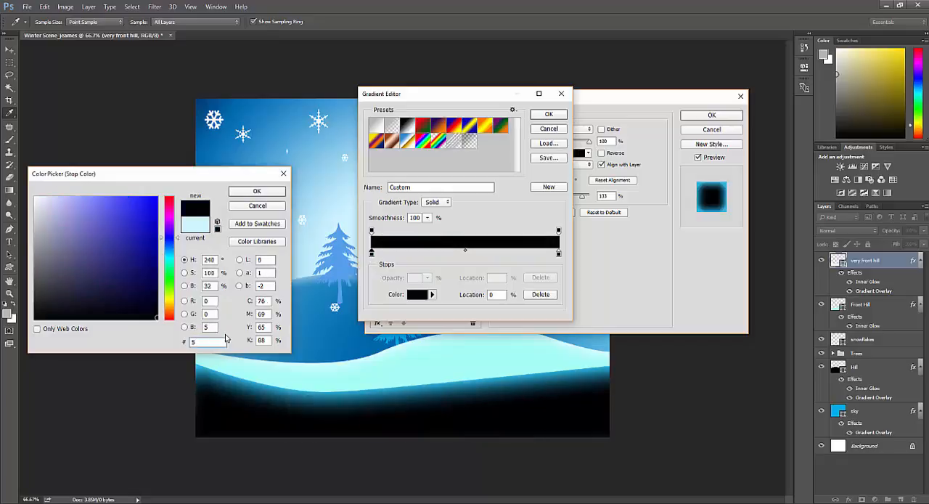
text(1ddfe)
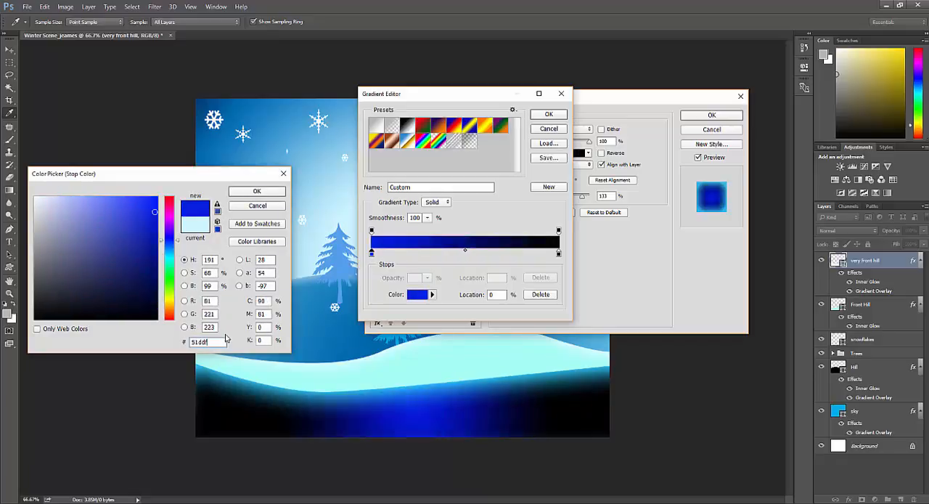
click(242, 193)
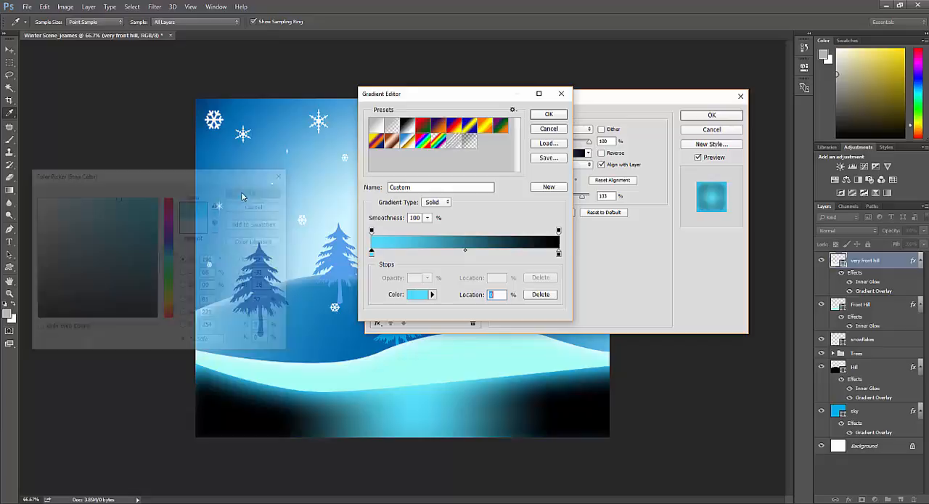
- Set the ending colour stop of the very front hill gradient to white, #ffffff, and accept the gradient
double_click(559, 254)
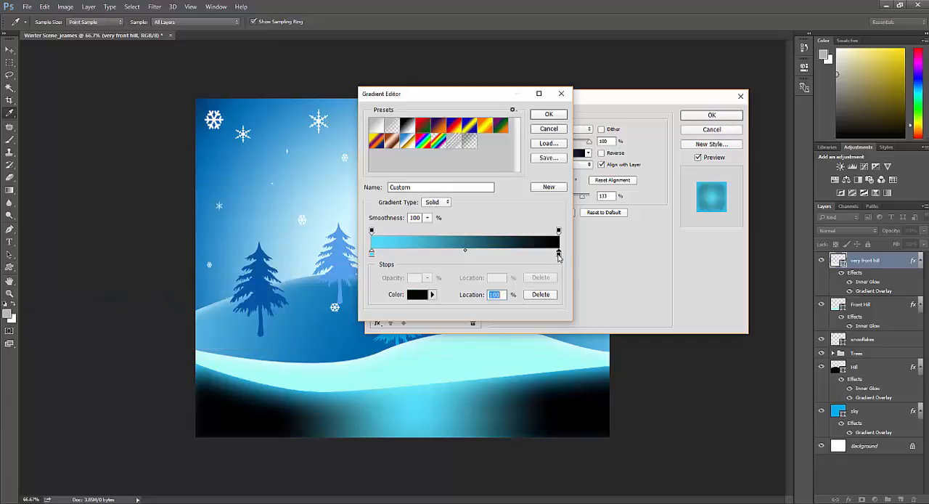
click(35, 197)
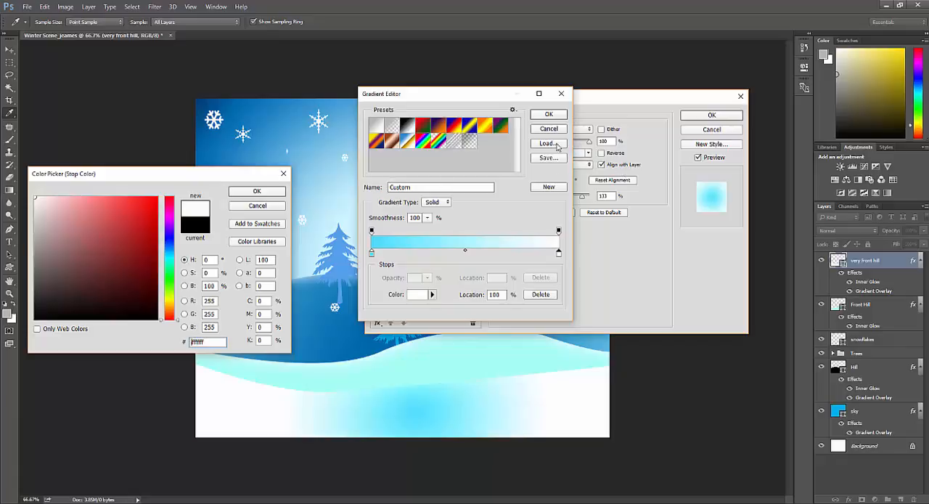
click(257, 191)
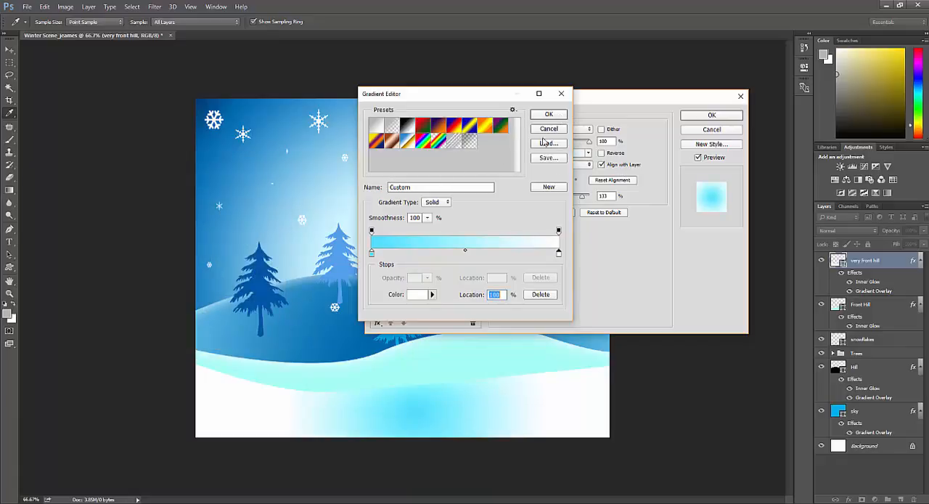
click(548, 114)
- Set the radial Gradient Overlay's scale to 150% with a nearly horizontal angle, and apply the layer style
mouse_move(547, 187)
mouse_down()
mouse_move(521, 187)
mouse_move(536, 184)
mouse_move(539, 194)
mouse_move(545, 179)
mouse_move(549, 190)
mouse_move(533, 182)
mouse_up()
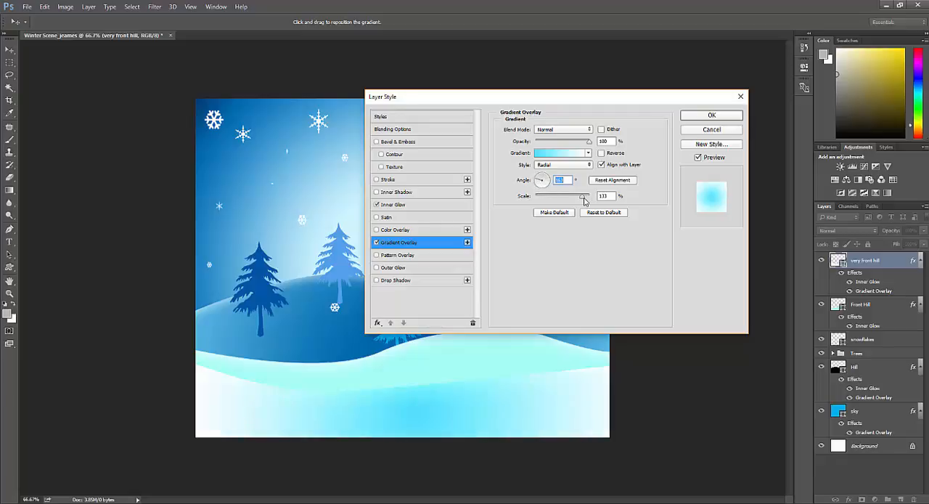
mouse_move(583, 197)
mouse_down()
mouse_move(572, 199)
mouse_move(595, 200)
mouse_up()
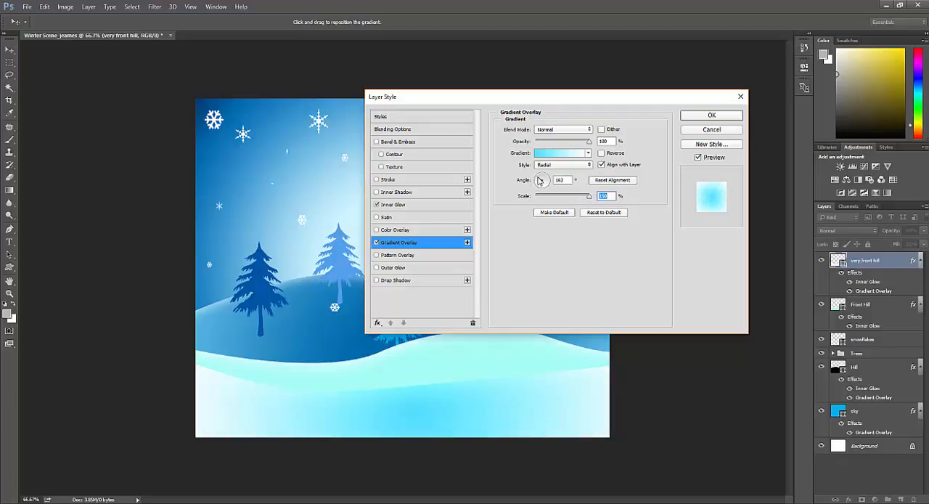
click(539, 181)
mouse_move(537, 181)
mouse_down()
mouse_move(544, 192)
mouse_move(550, 185)
mouse_up()
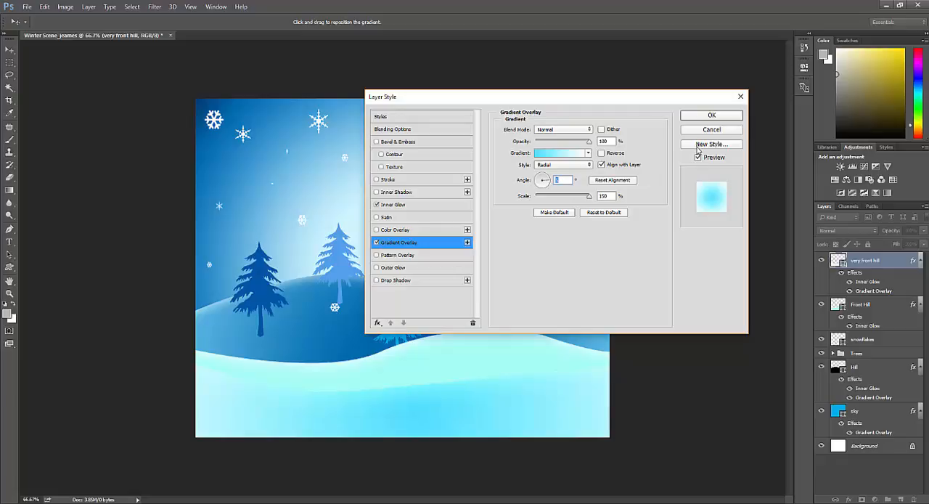
click(710, 115)
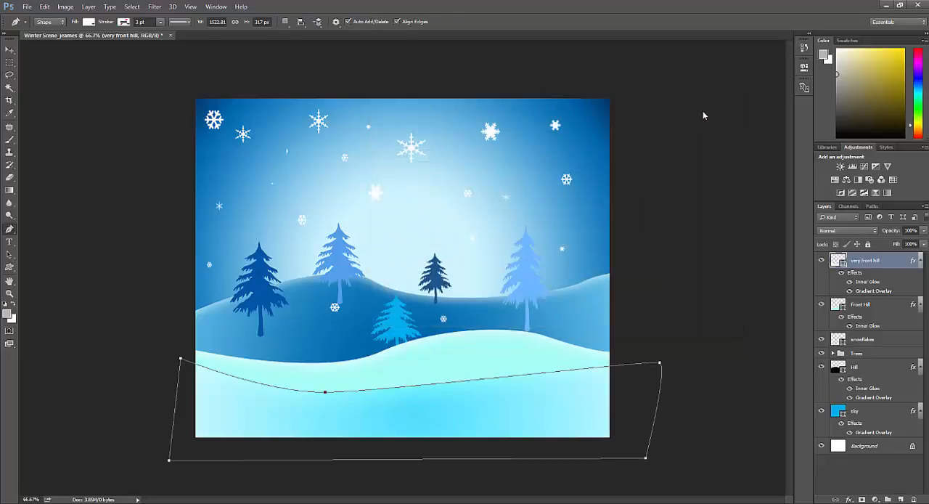